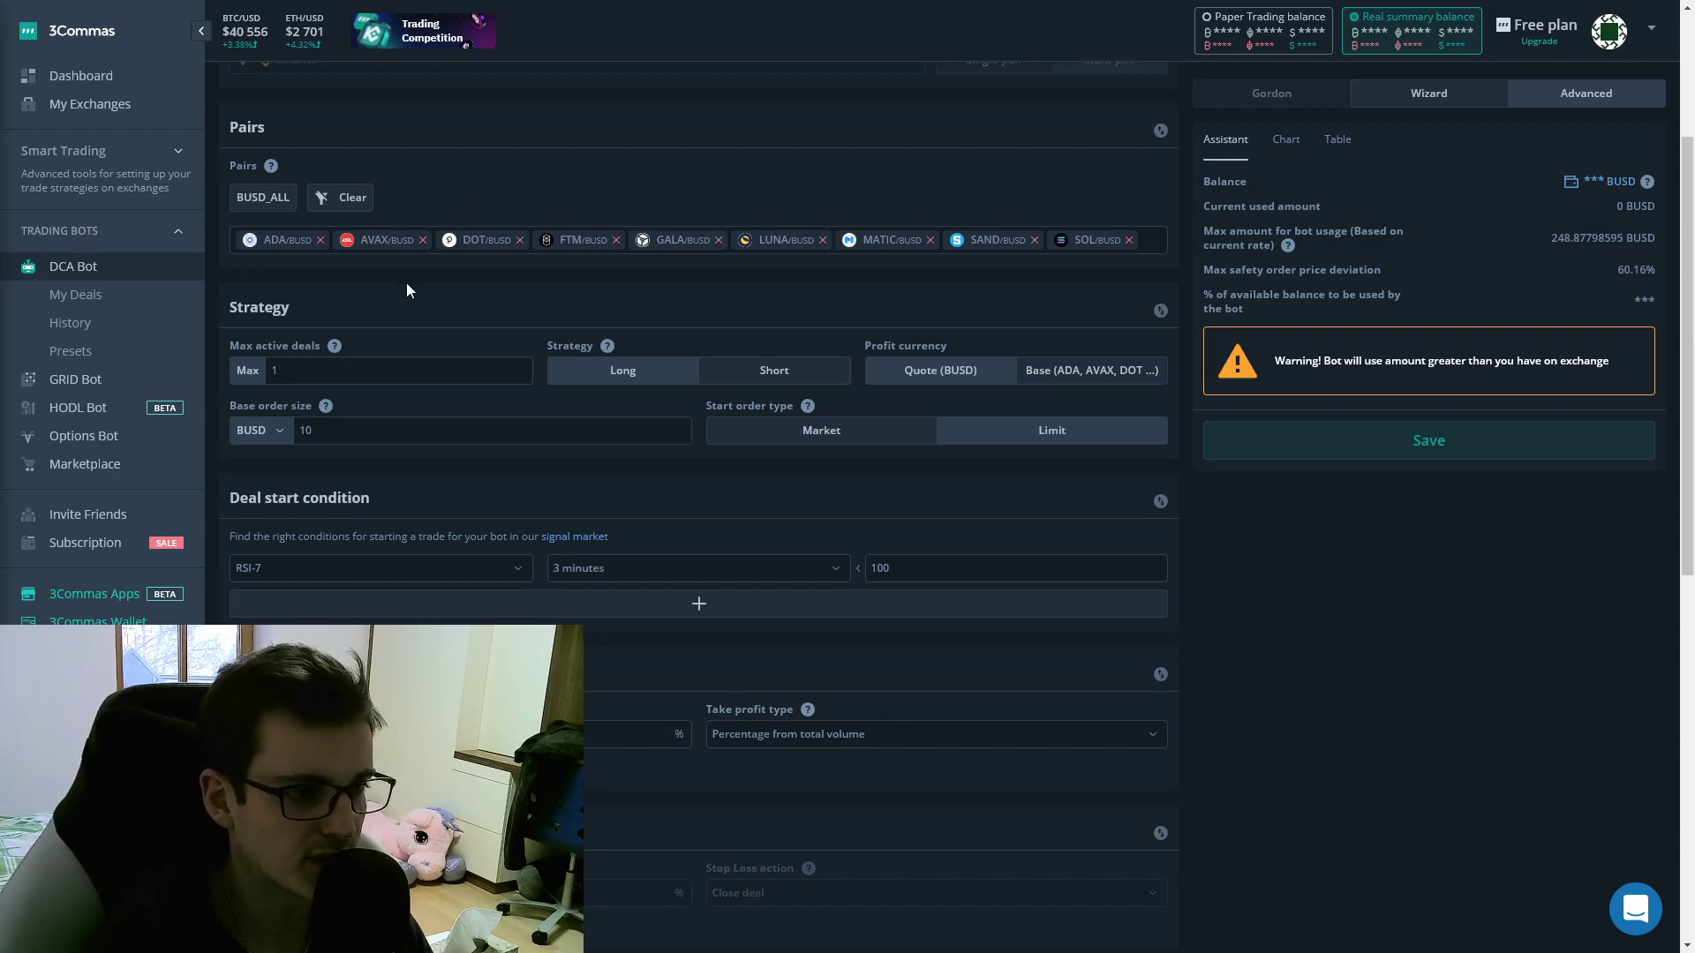
Set Max active deals to 9 after 10 is rejected, raising max bot usage to 2239 BUSD
scroll(406, 290, "down", 1)
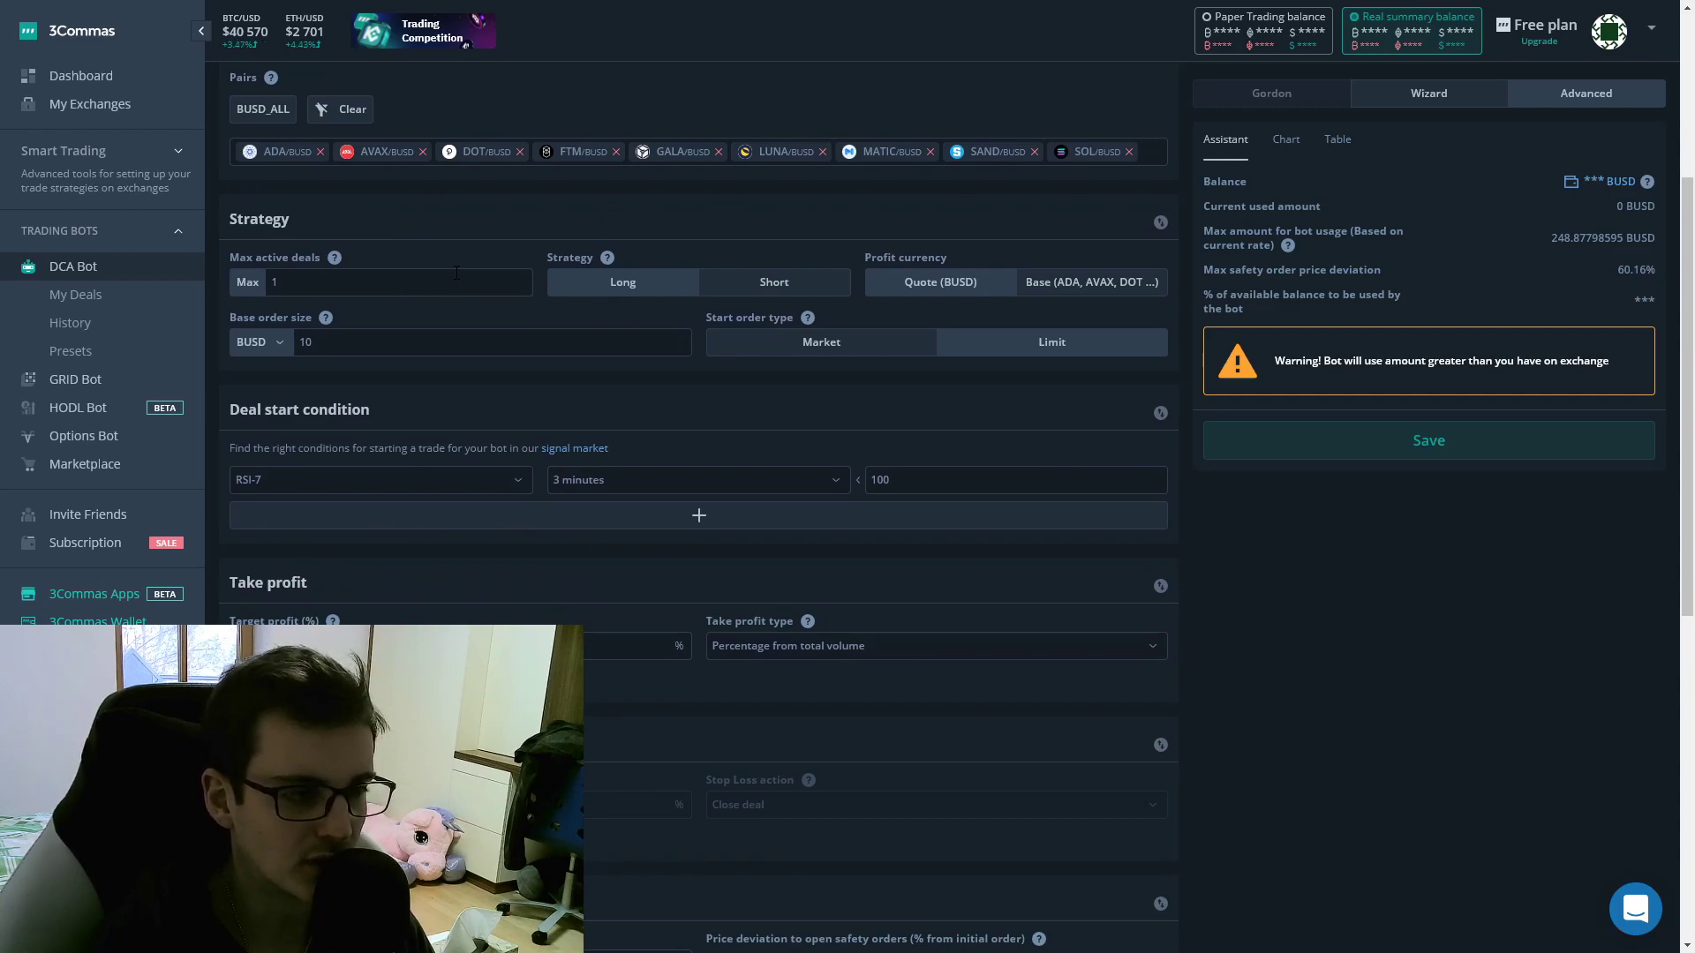
scroll(456, 273, "down", 1)
scroll(318, 280, "up", 1)
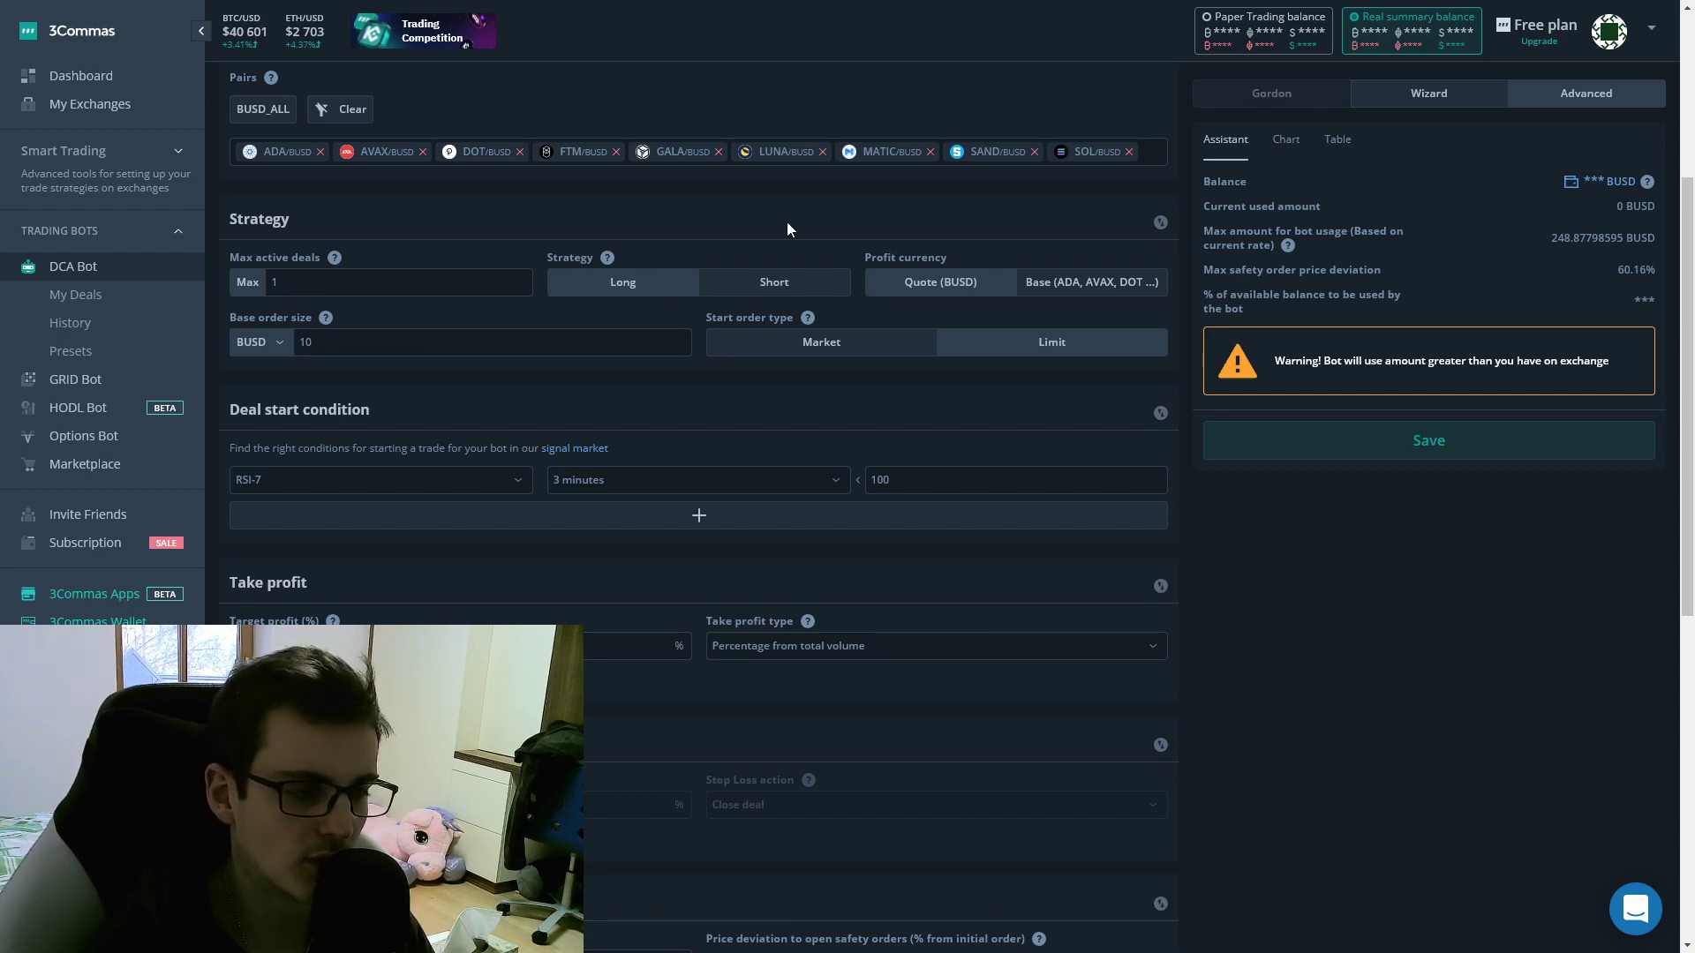
left_click_drag(1551, 238, 1571, 239)
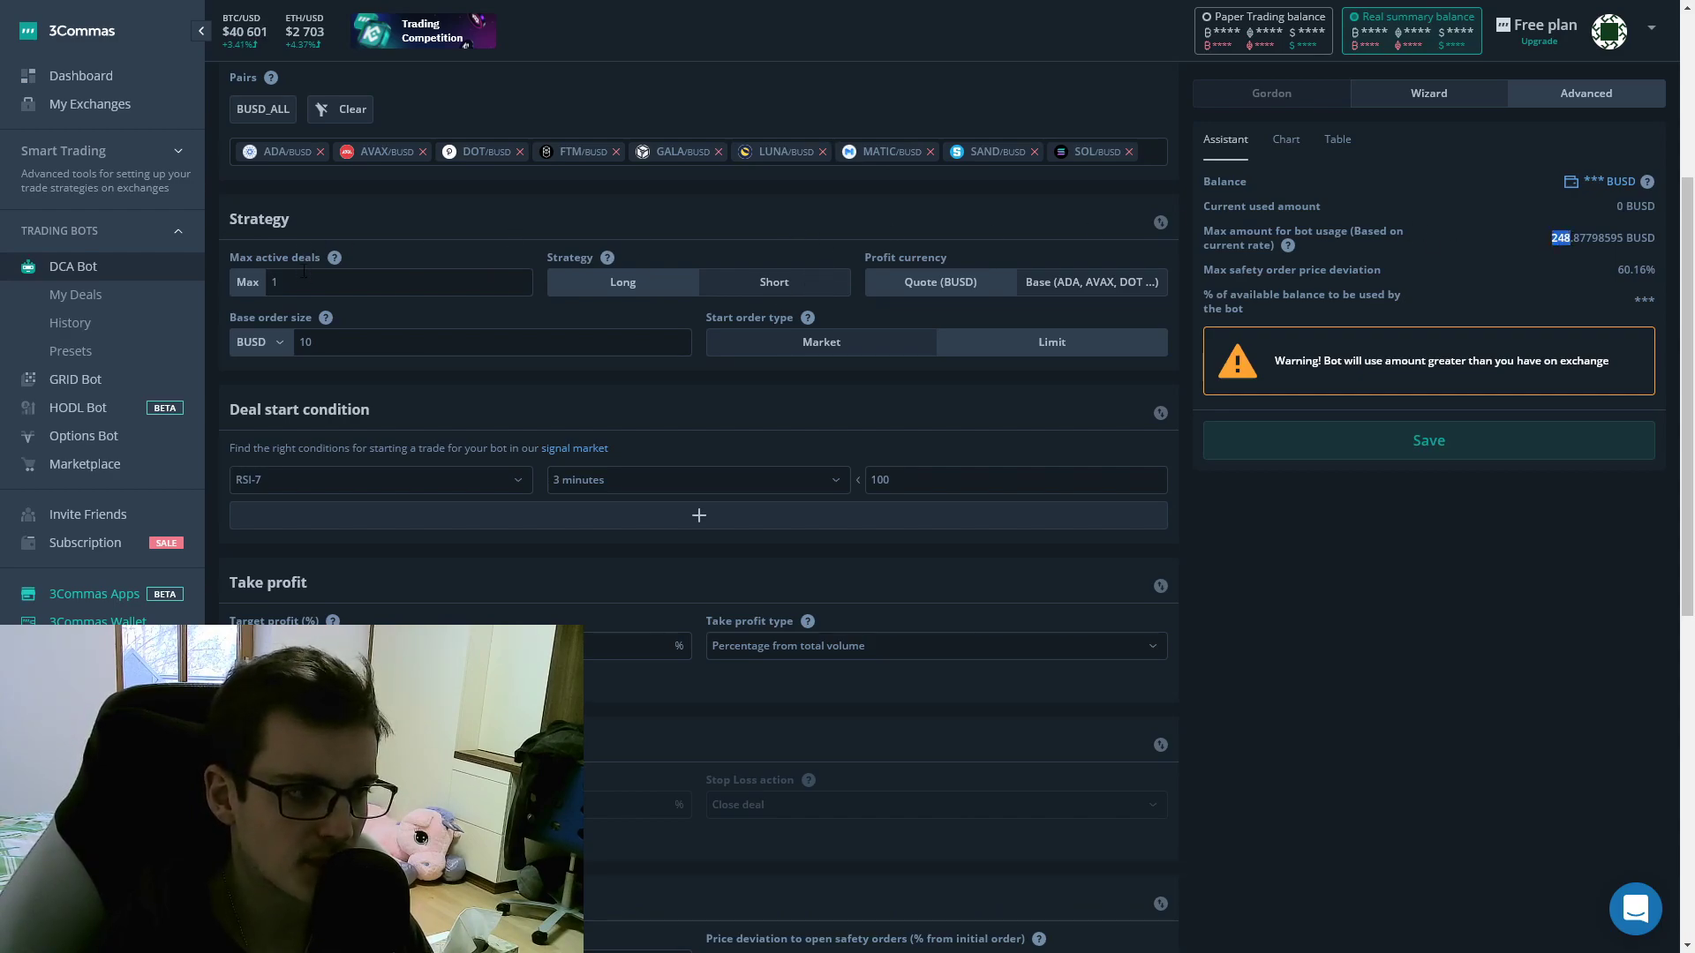
double_click(273, 282)
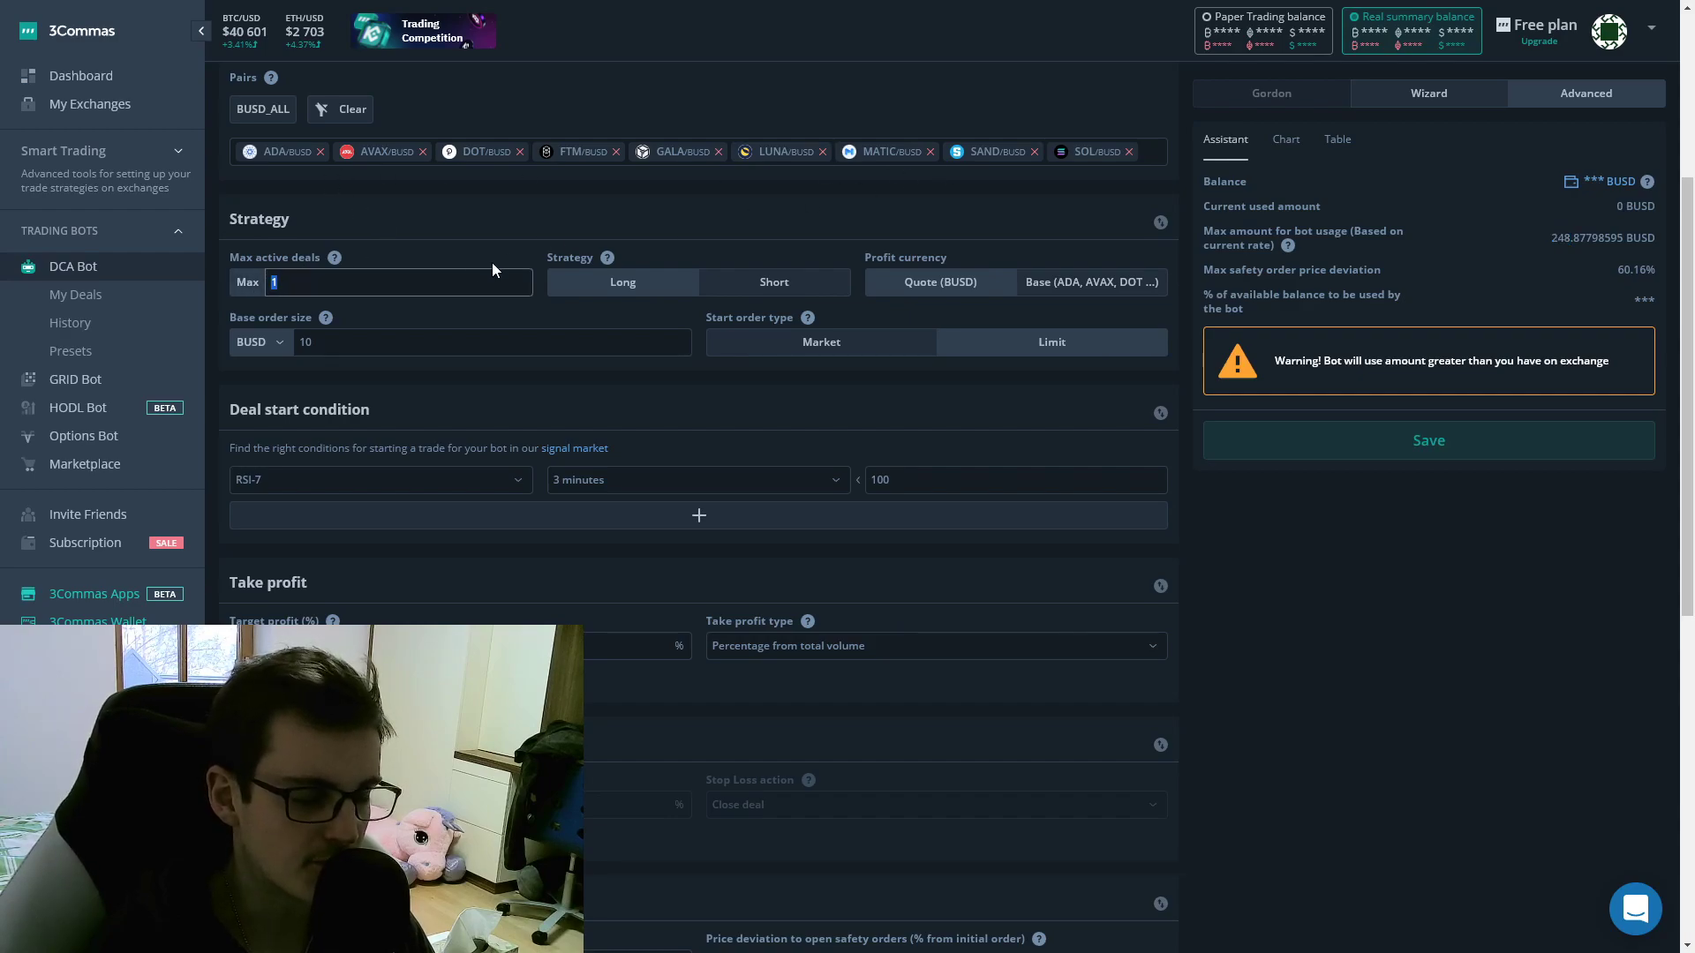
left_click(457, 274)
type("0")
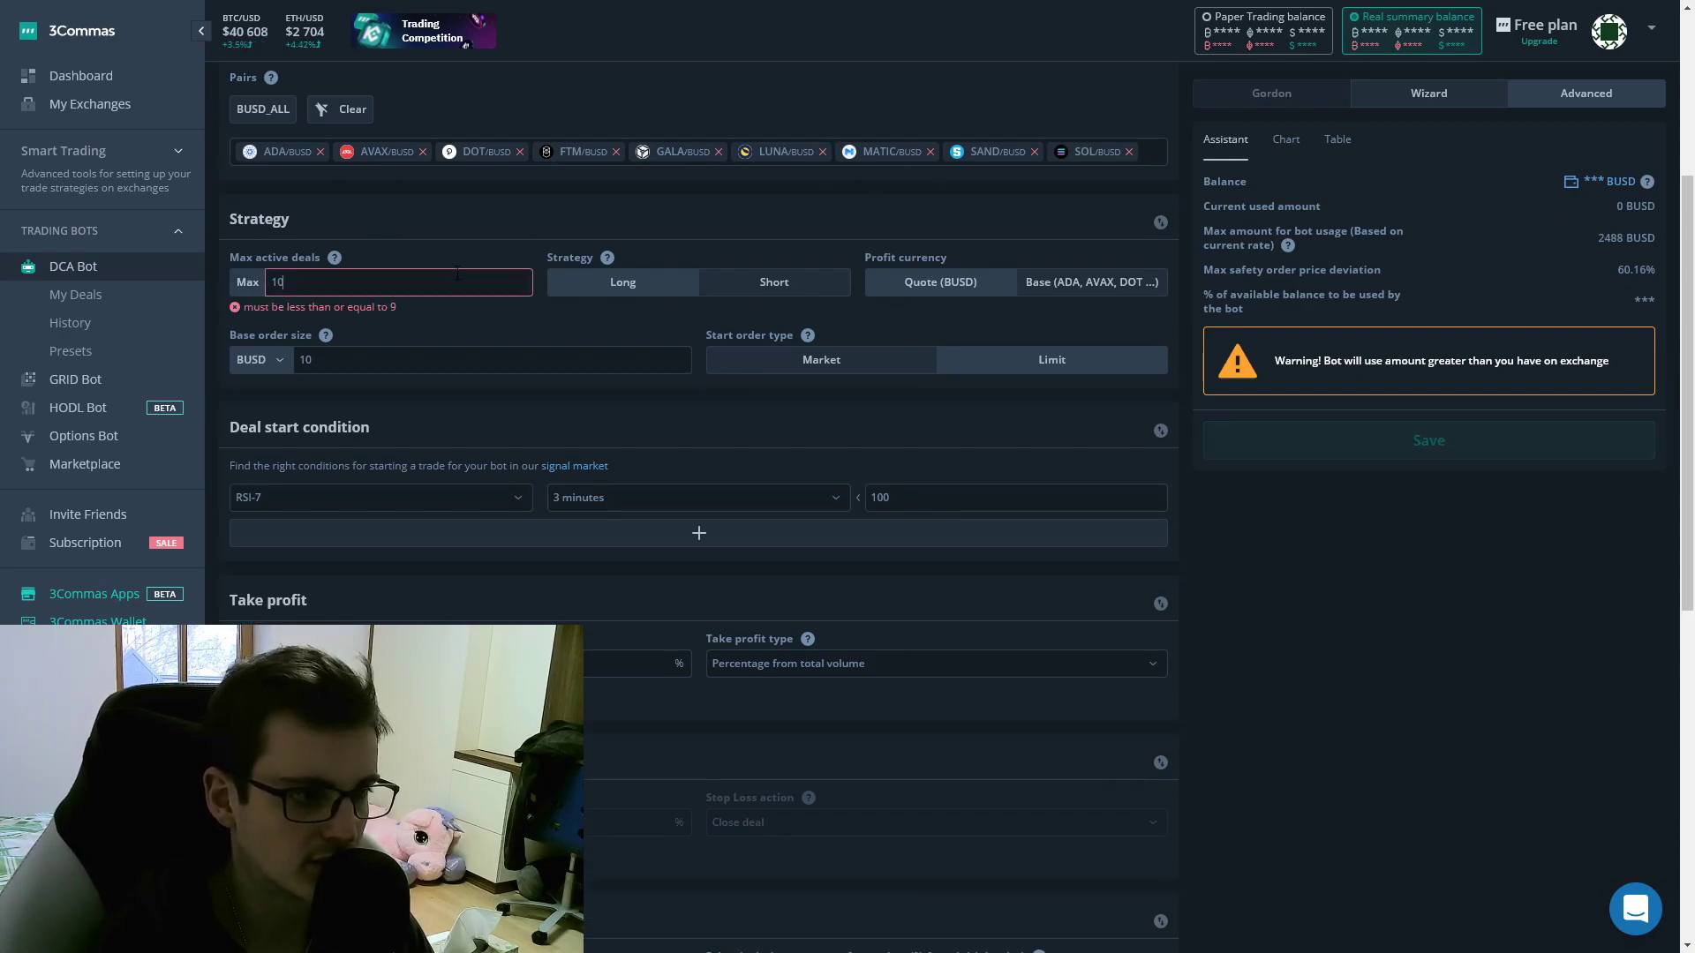
key("BackSpace")
key("BackSpace")
type("9")
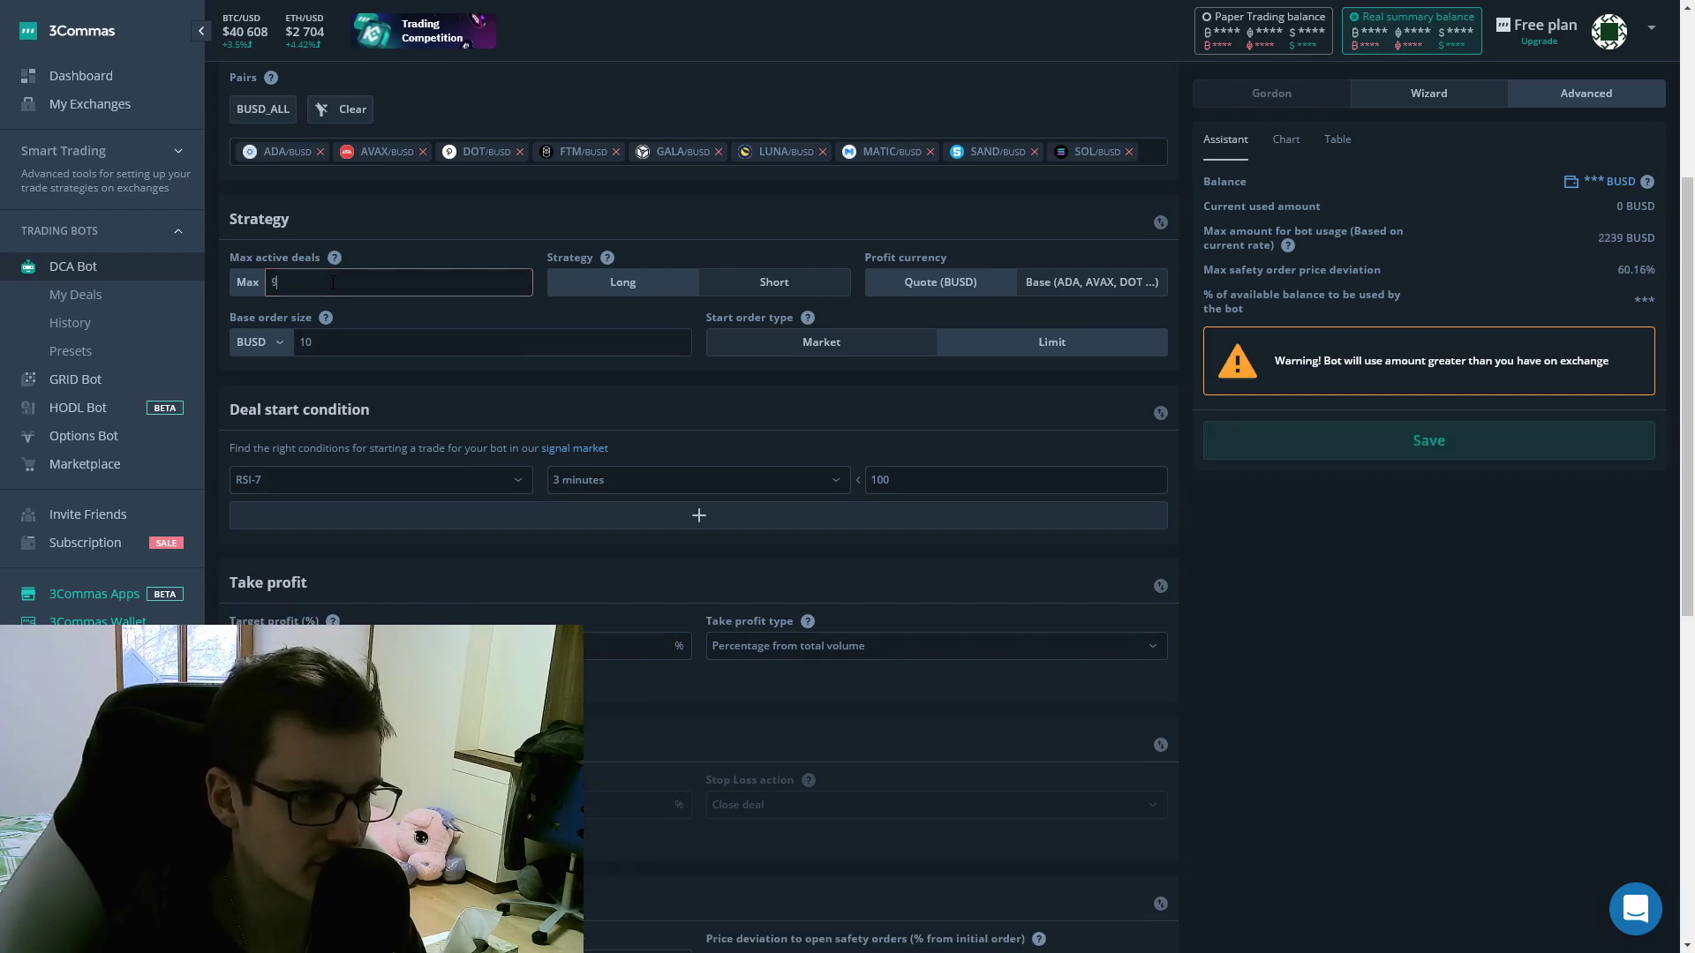
double_click(1600, 238)
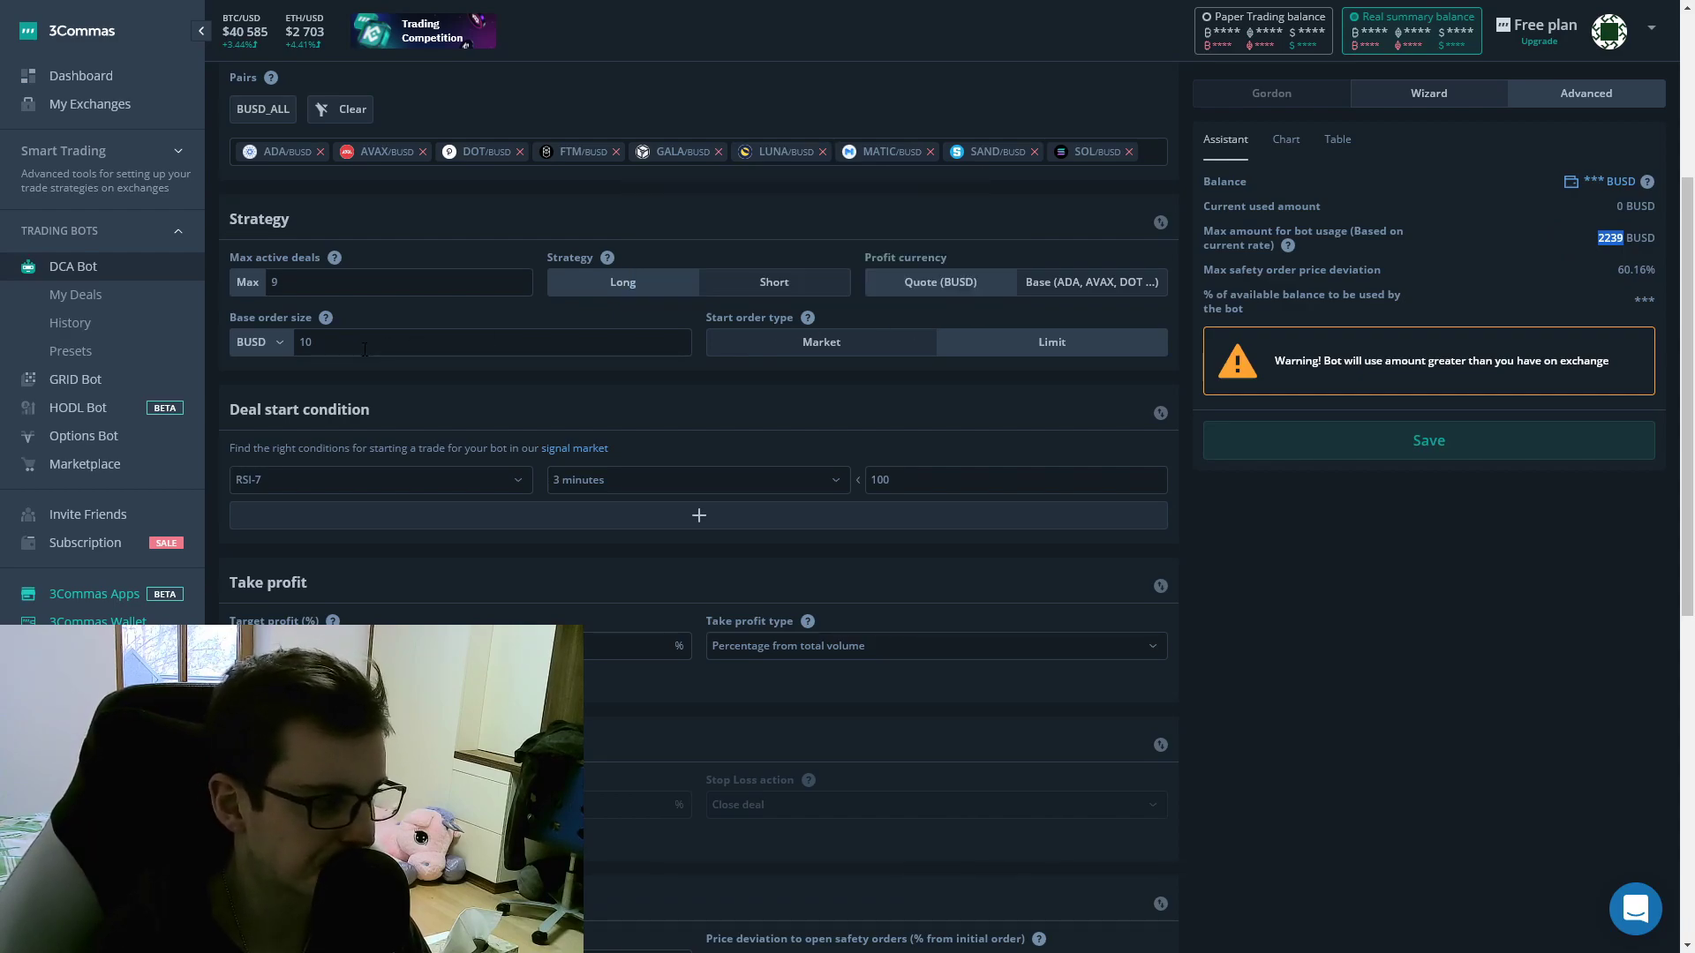
scroll(364, 349, "down", 2)
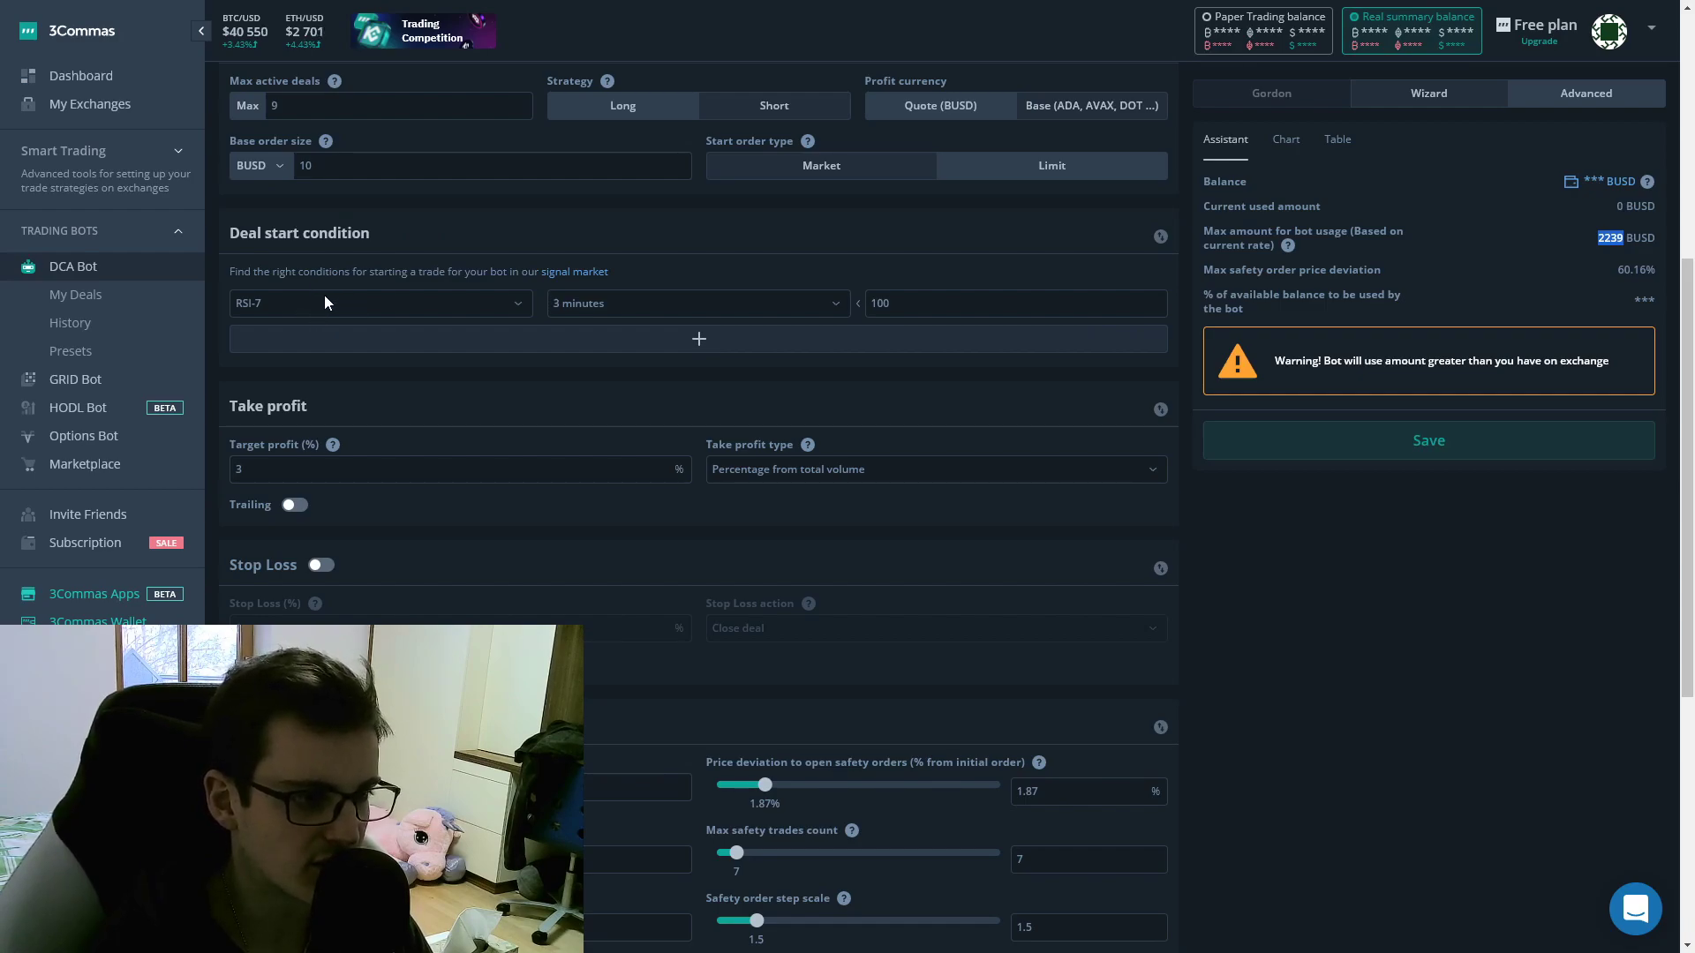
left_click_drag(894, 304, 883, 304)
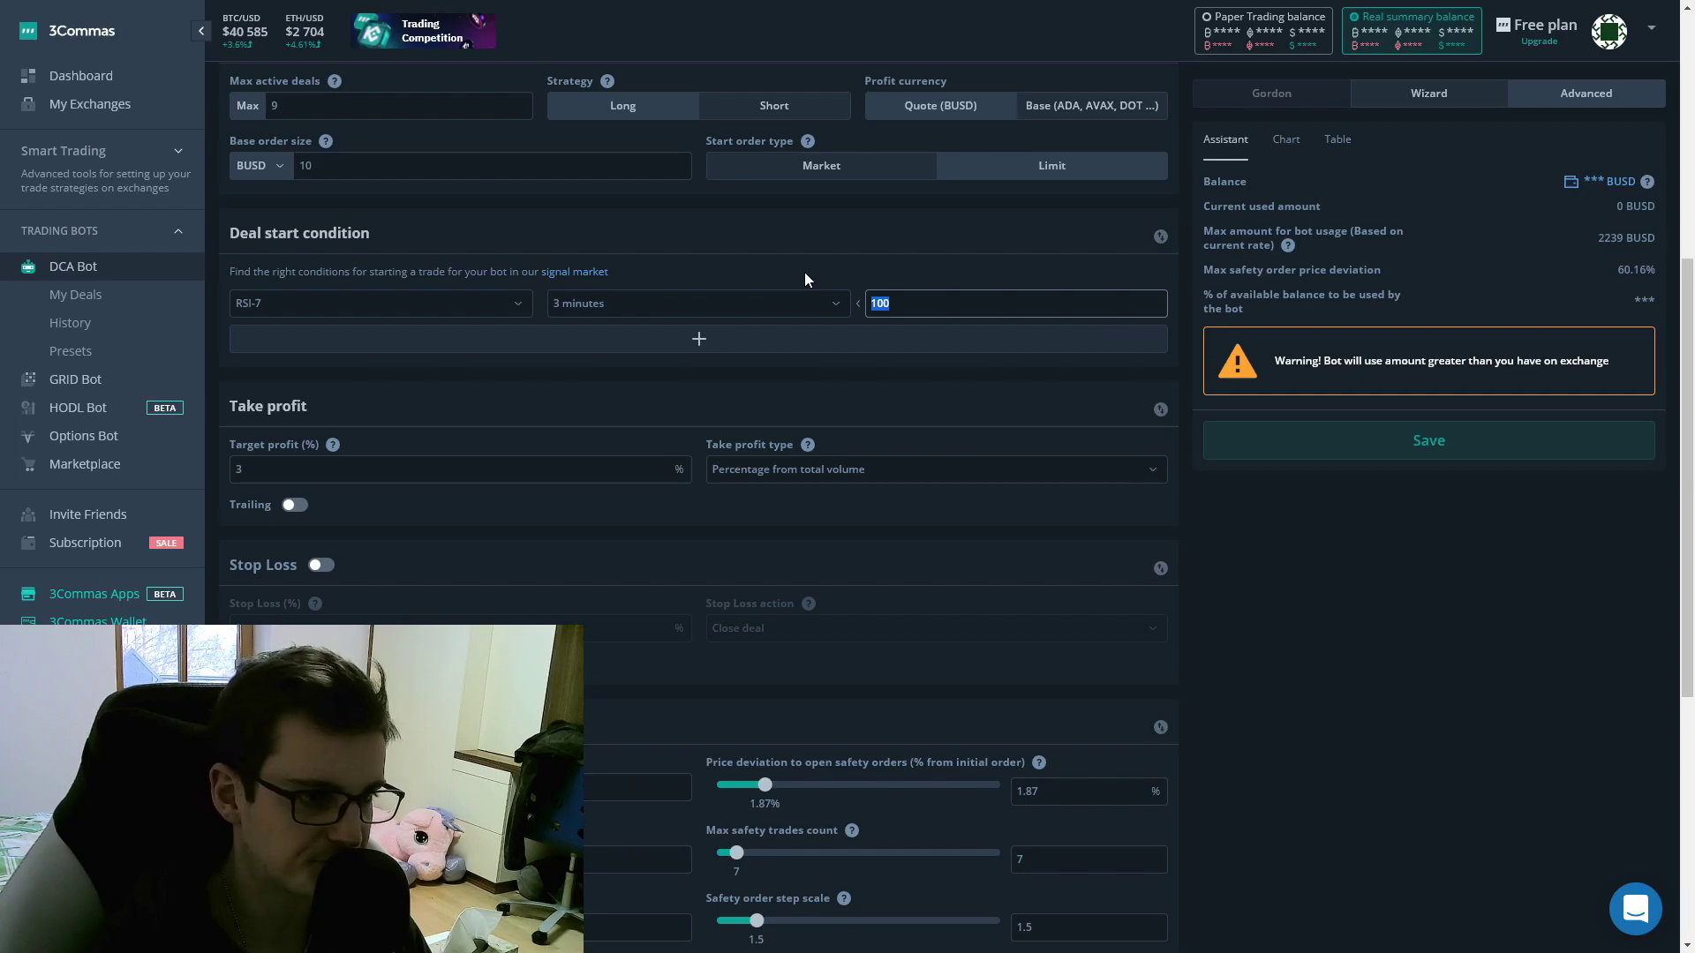
scroll(803, 272, "down", 2)
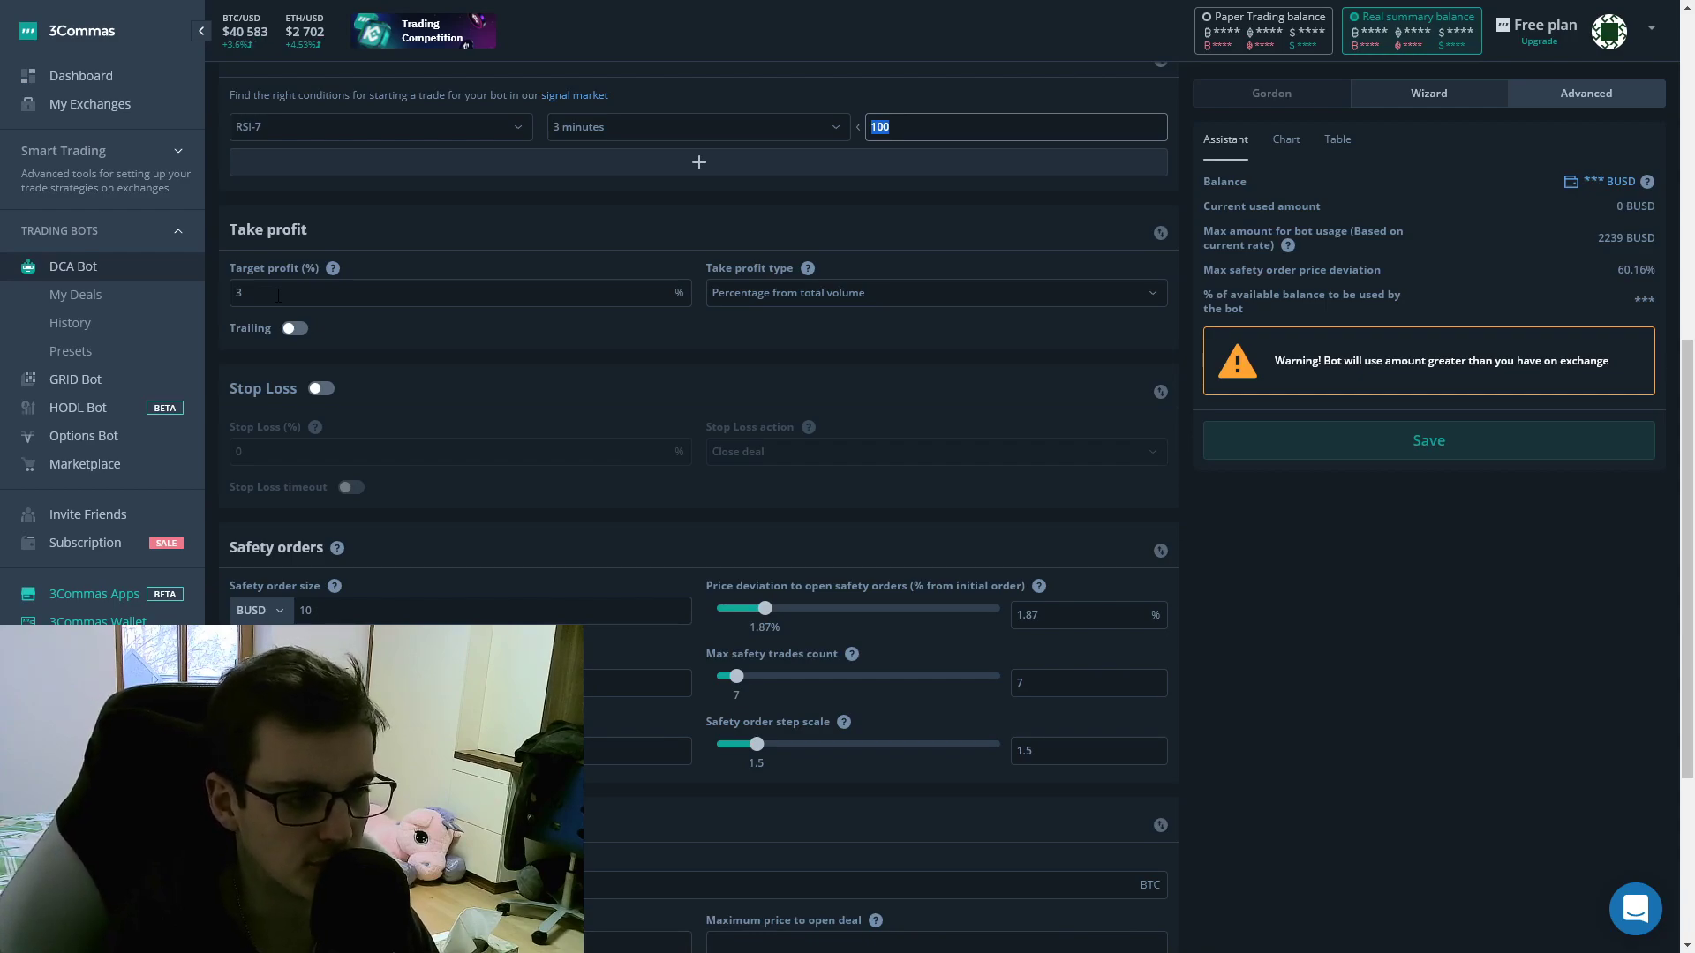
scroll(524, 334, "down", 2)
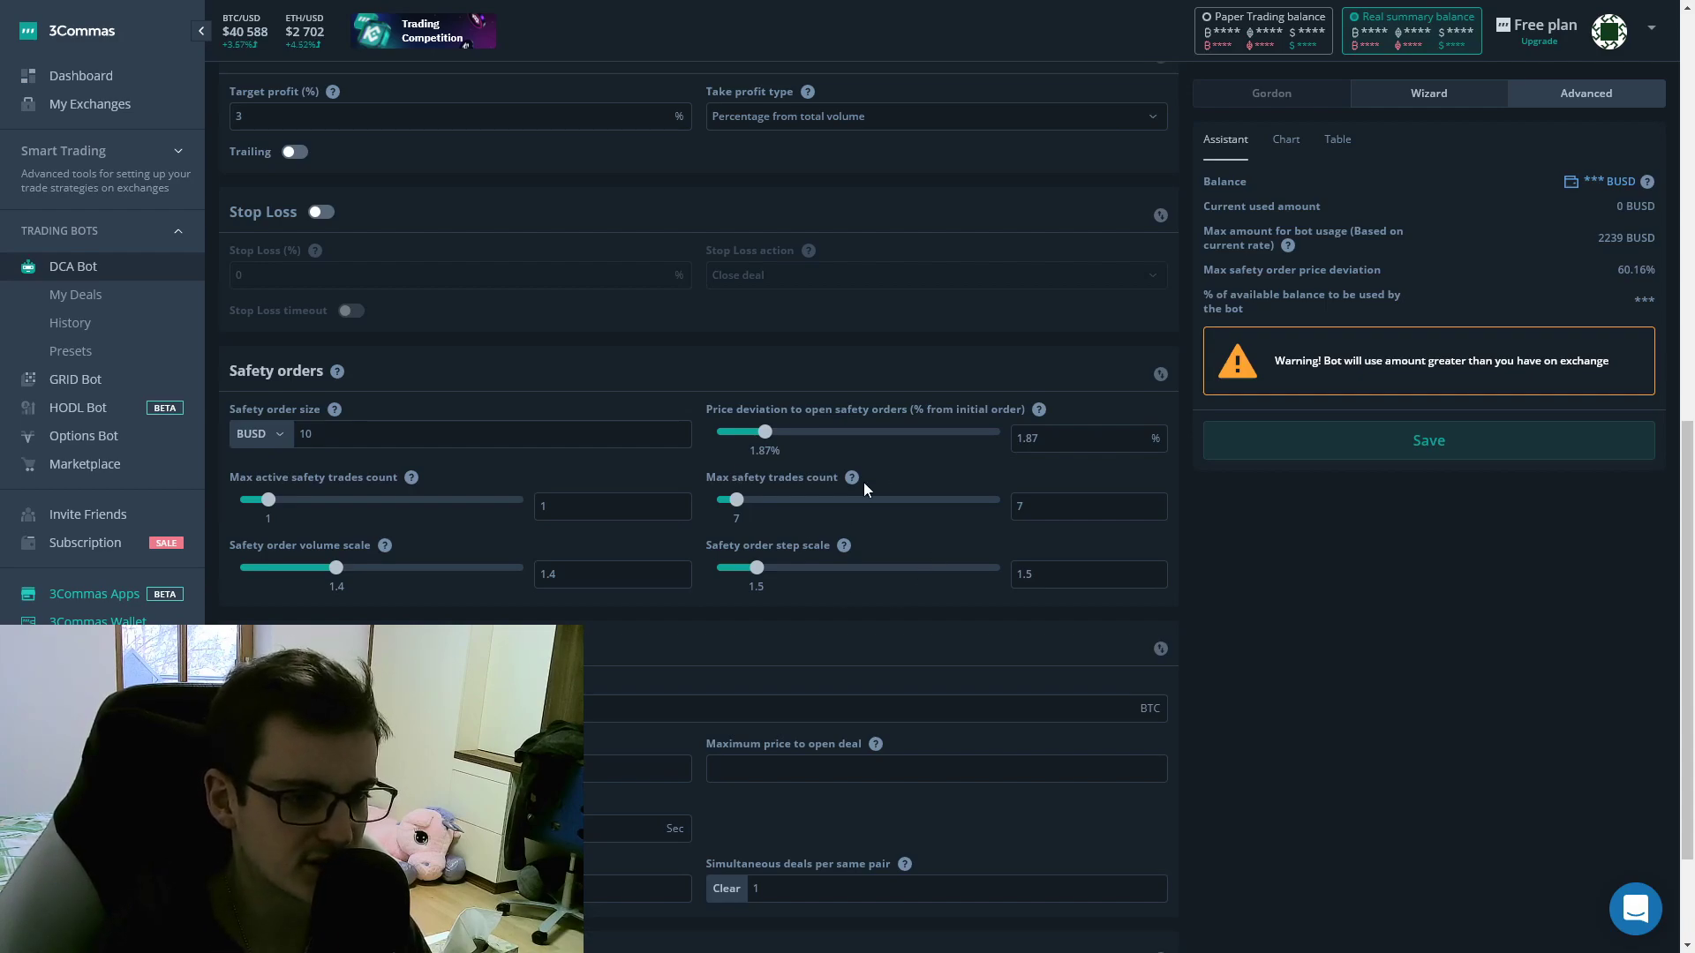
Show the Assistant's 'Used amount for each step' table of the seven safety orders
left_click(1337, 140)
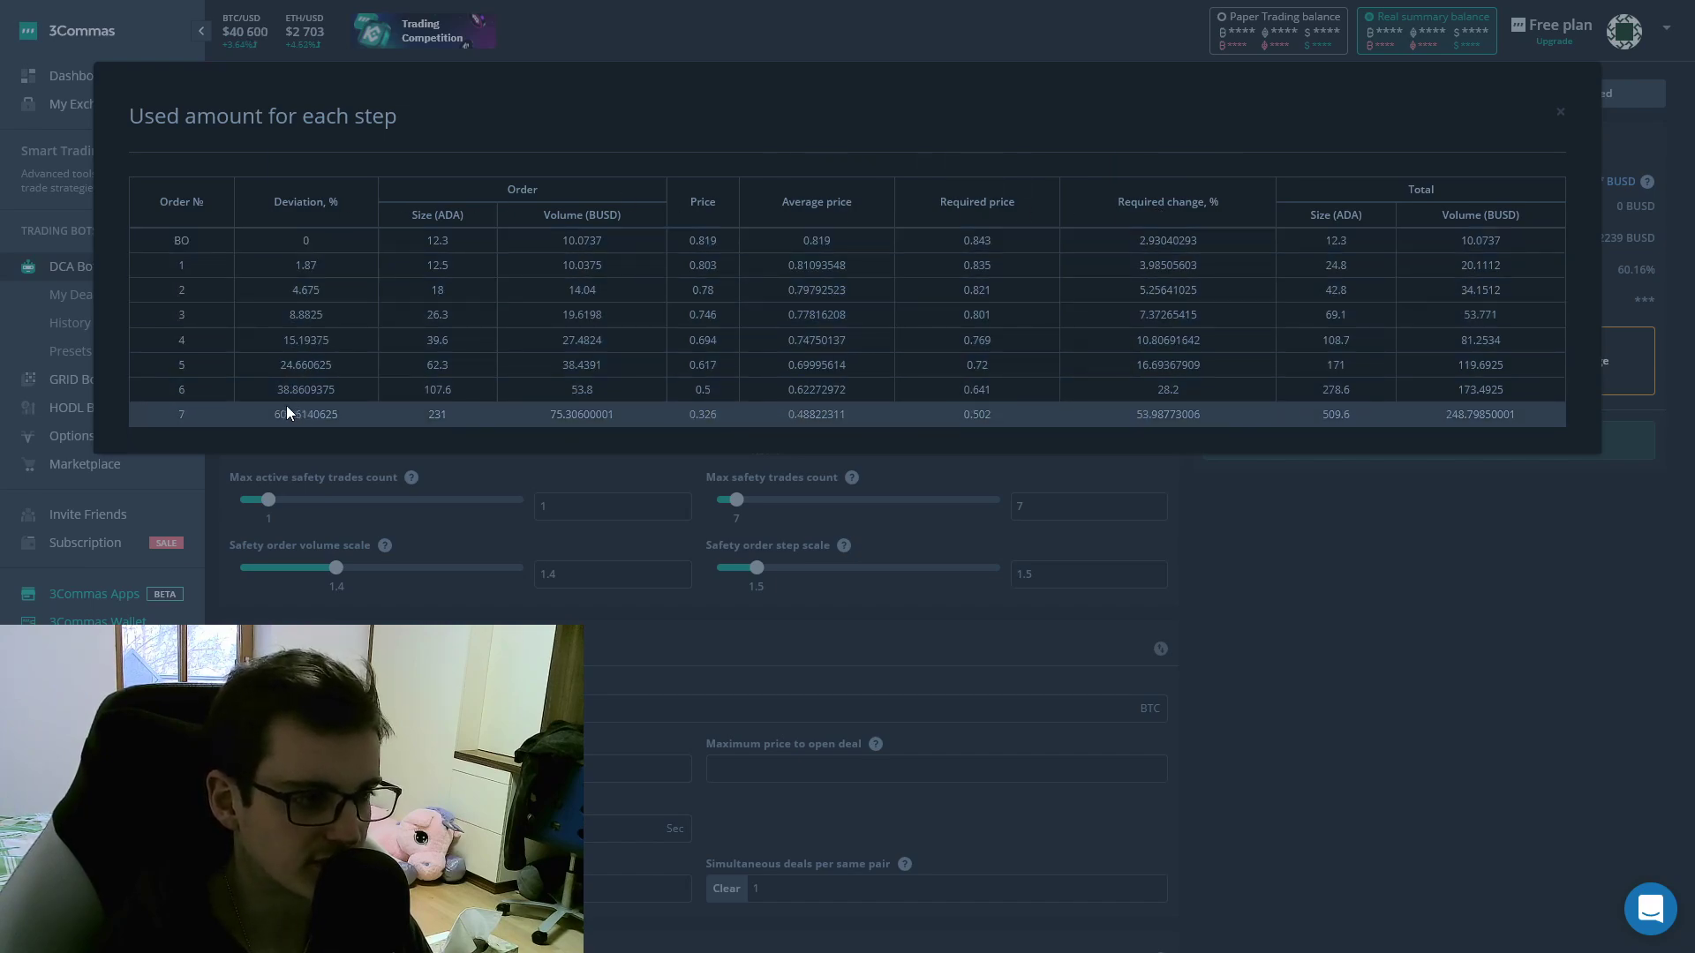
Point out the last safety order's 60% deviation and 53.9% required change, then go to TradingView
left_click_drag(269, 415, 303, 432)
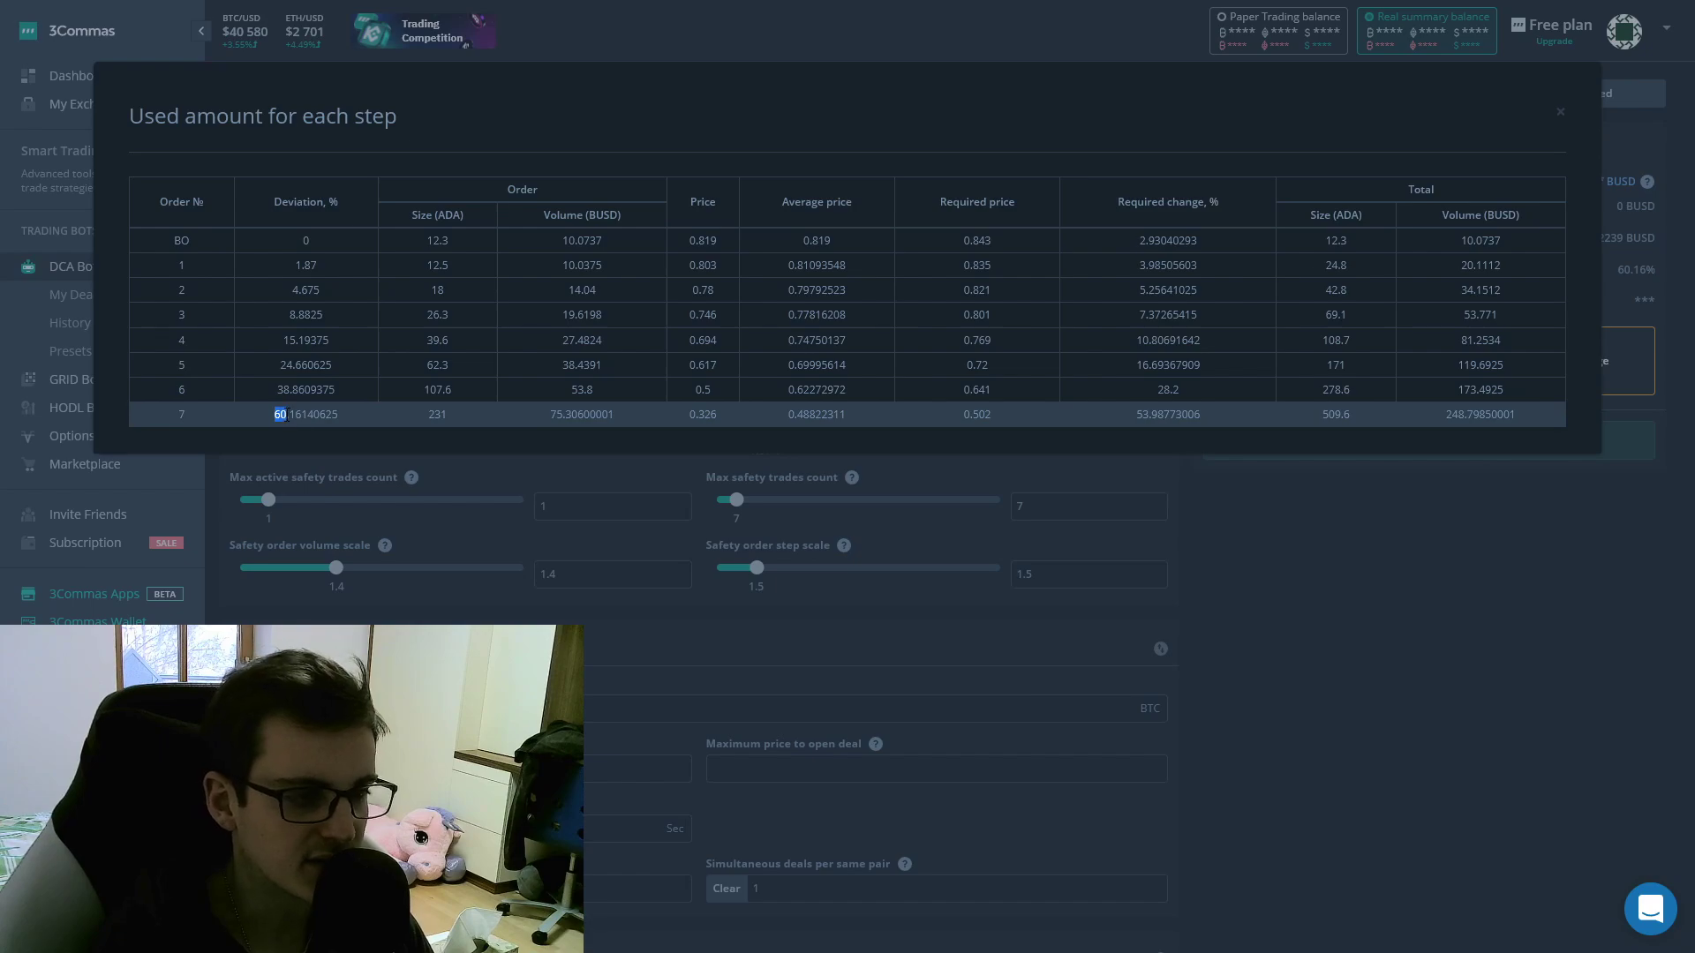
left_click_drag(1136, 415, 1148, 415)
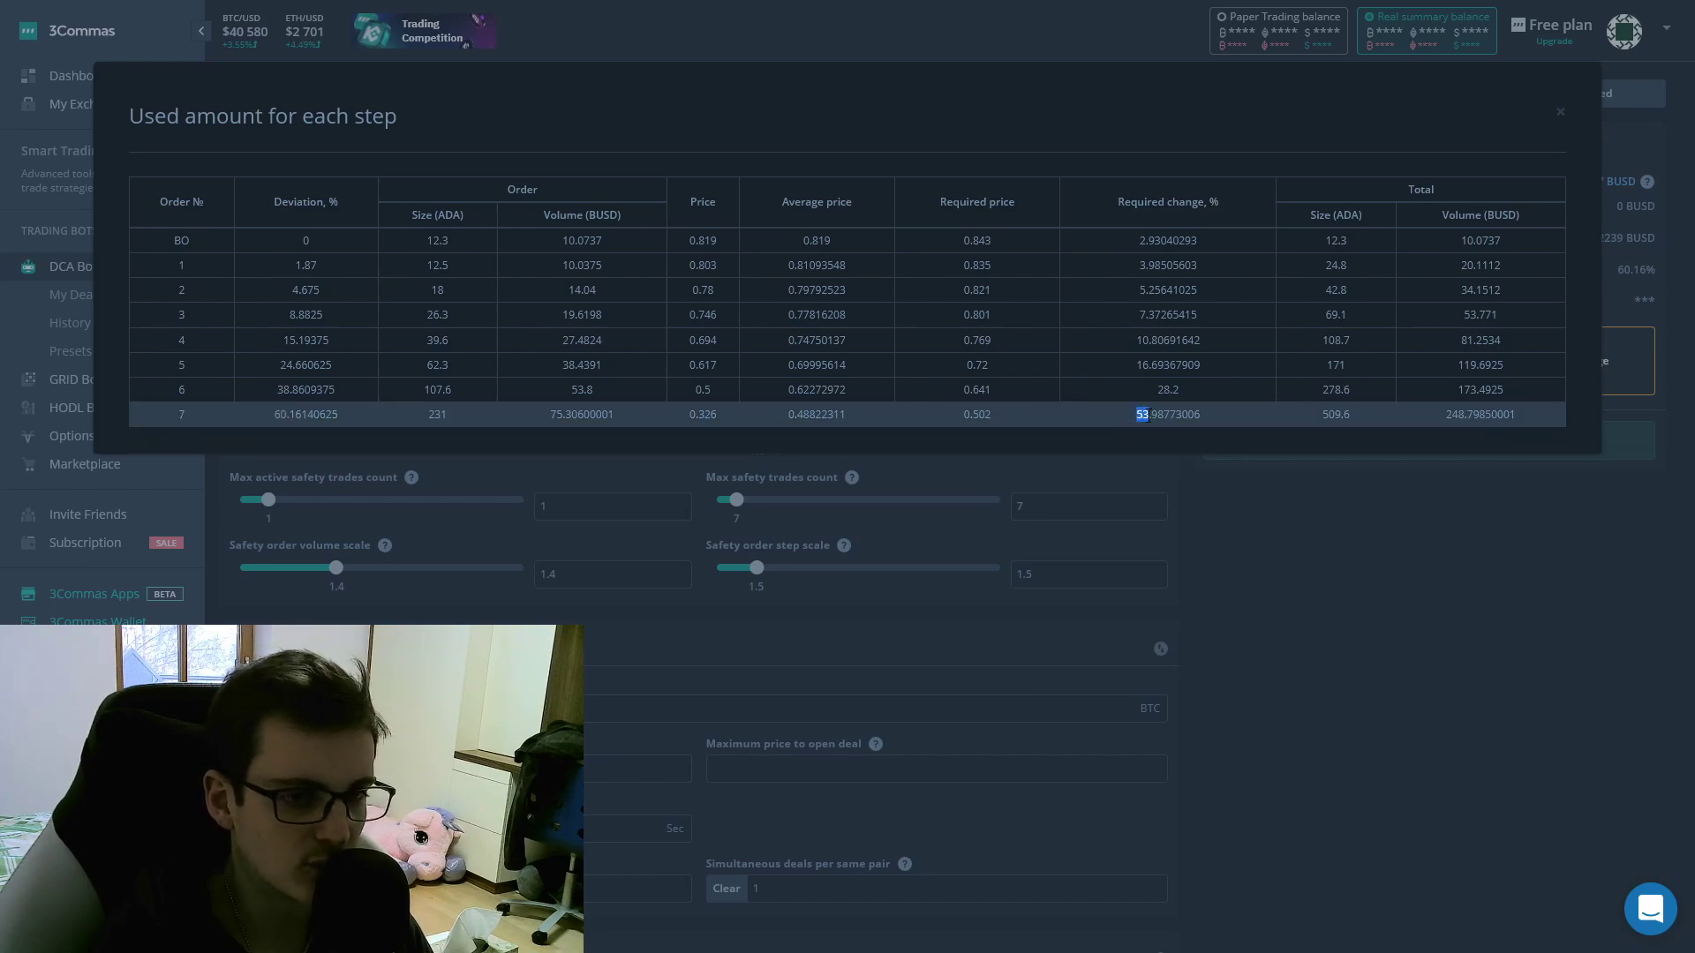
left_click(1148, 433)
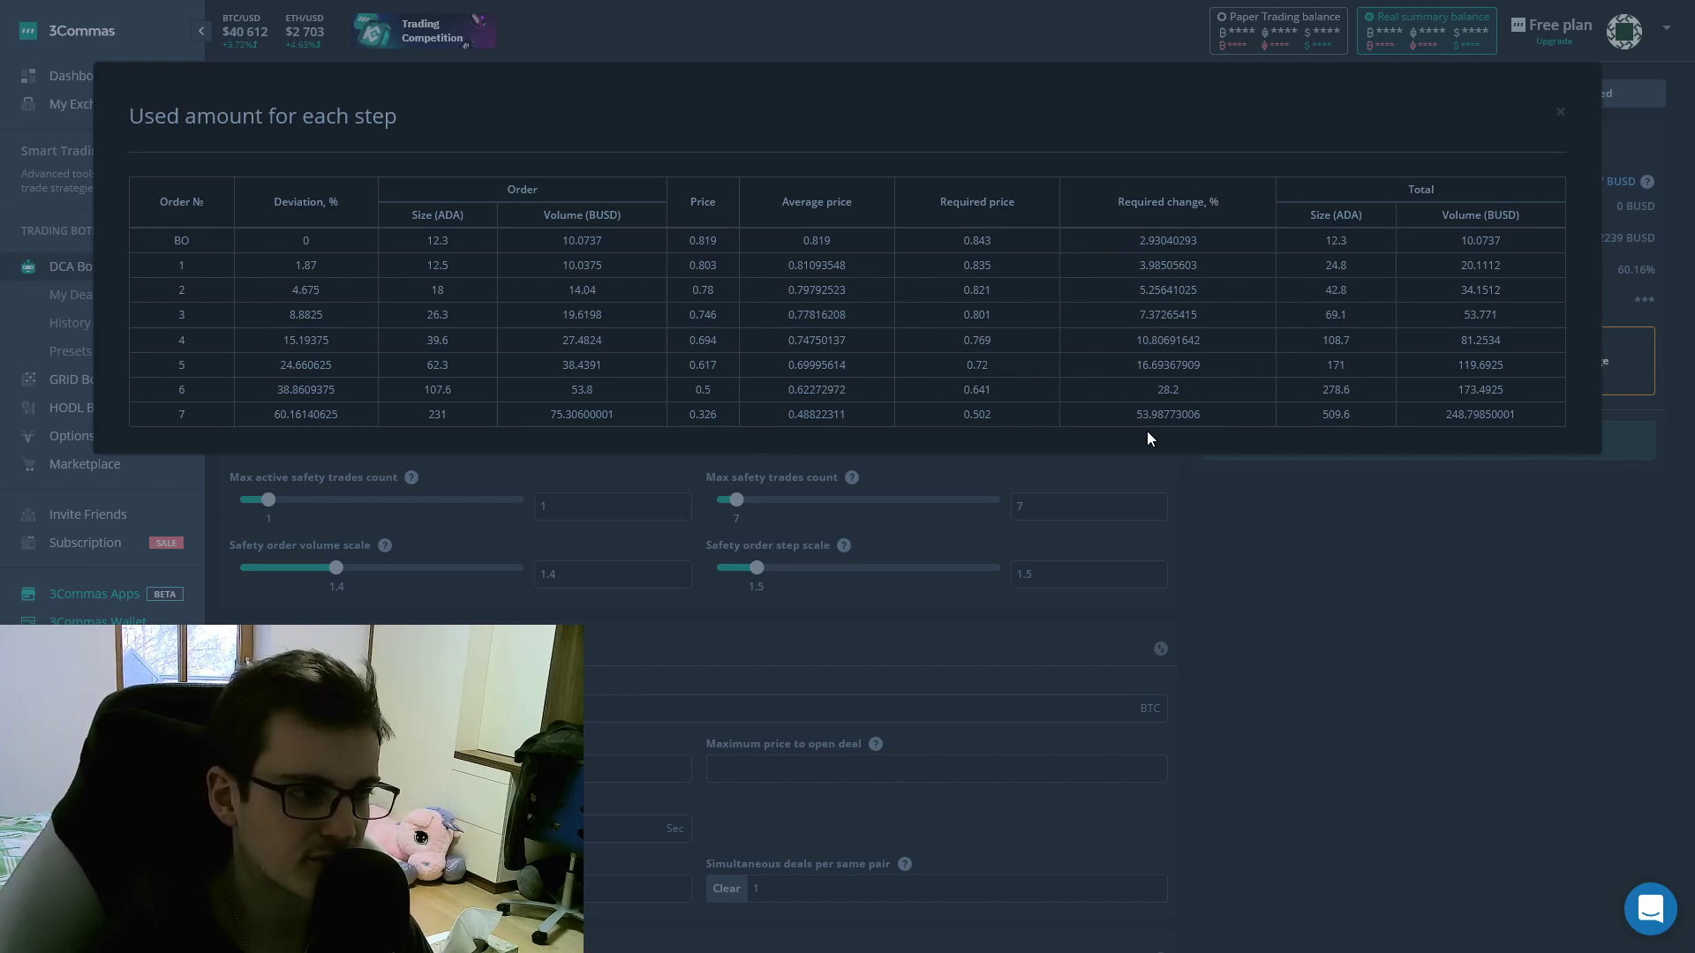
left_click_drag(274, 414, 281, 415)
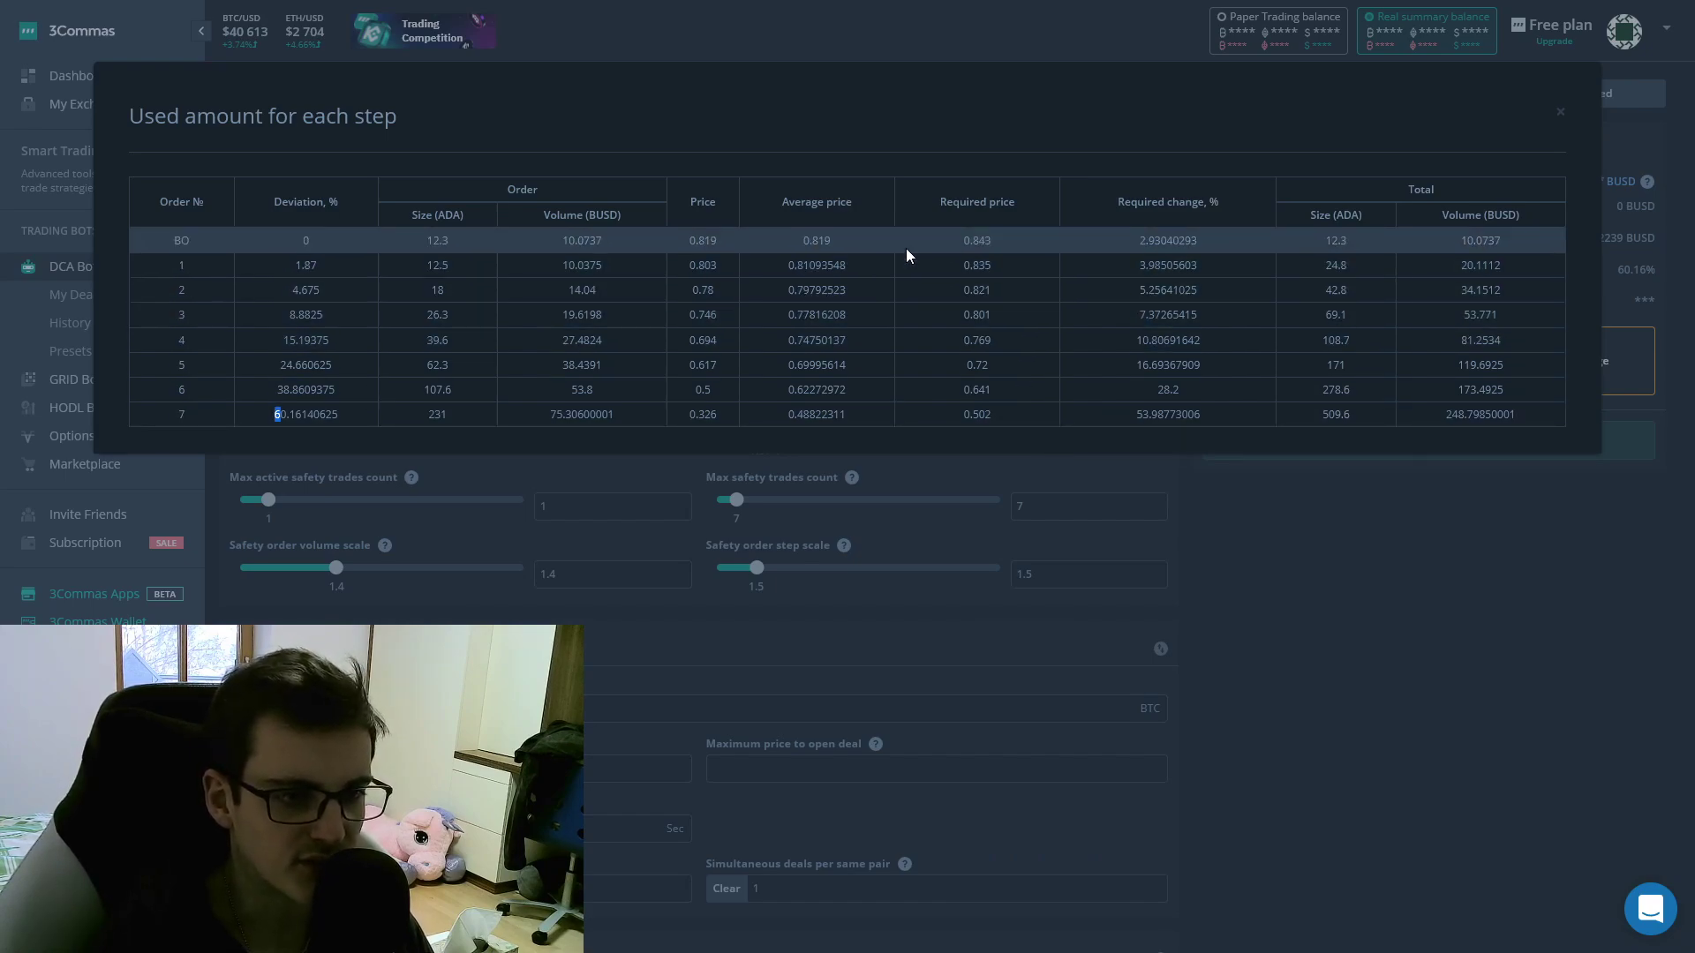
mouse_move(1136, 414)
left_mouse_down()
mouse_move(1157, 416)
mouse_move(1148, 431)
left_mouse_up()
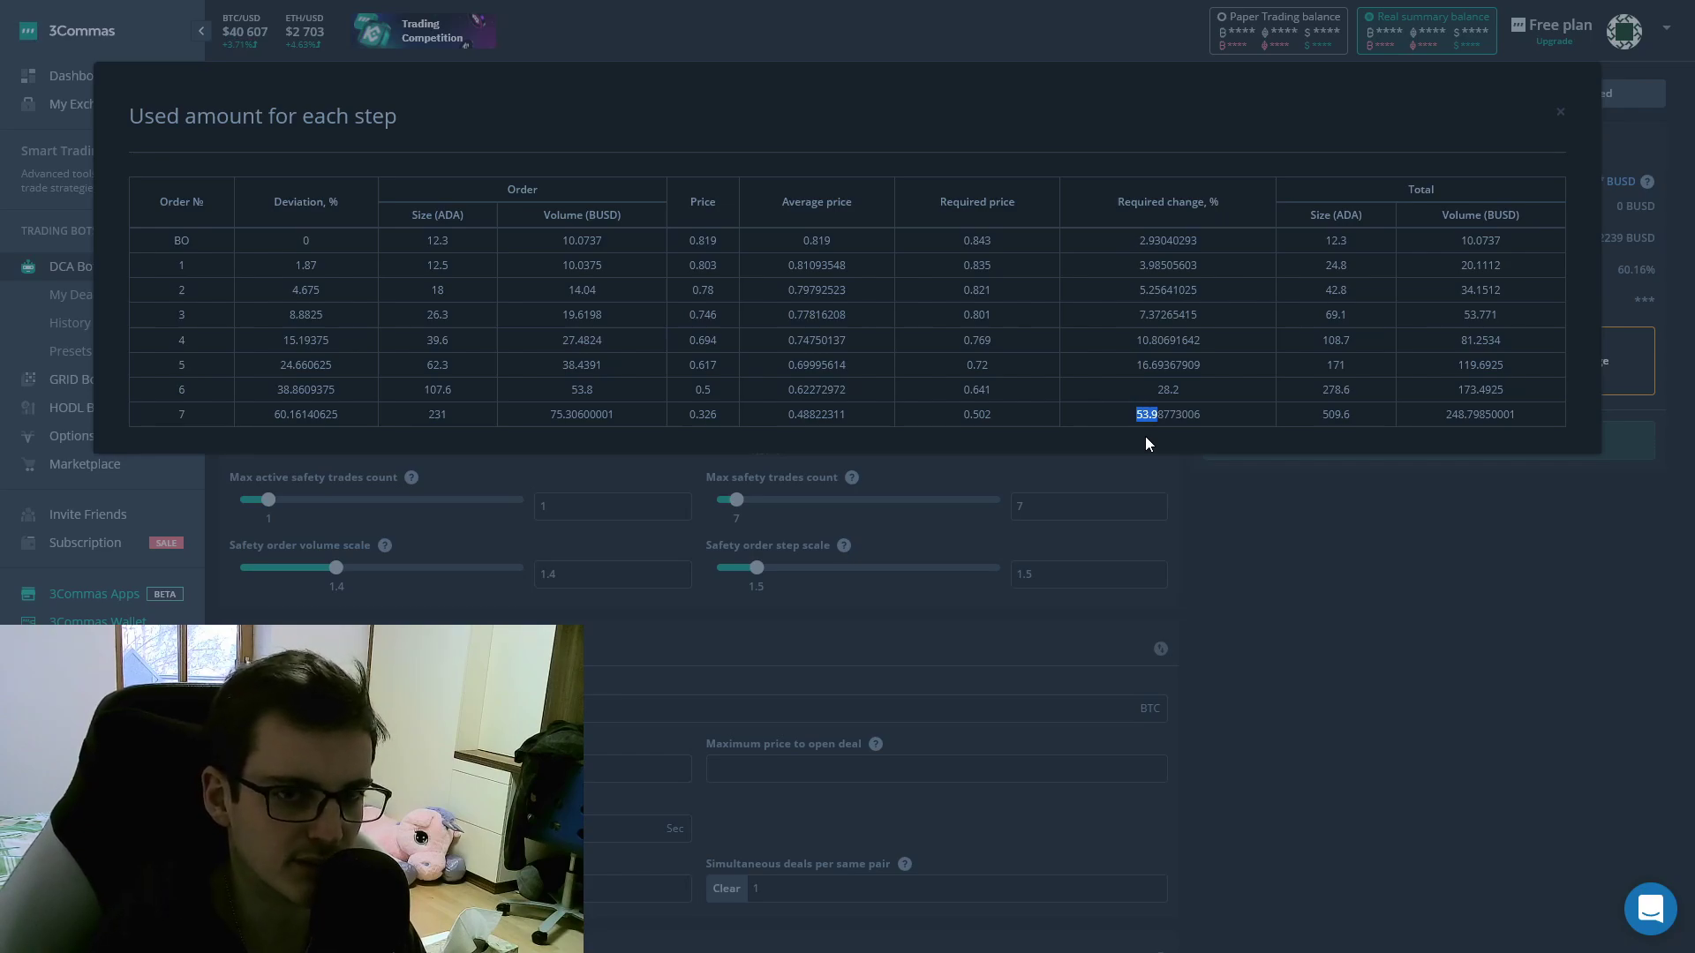
key("alt+Tab")
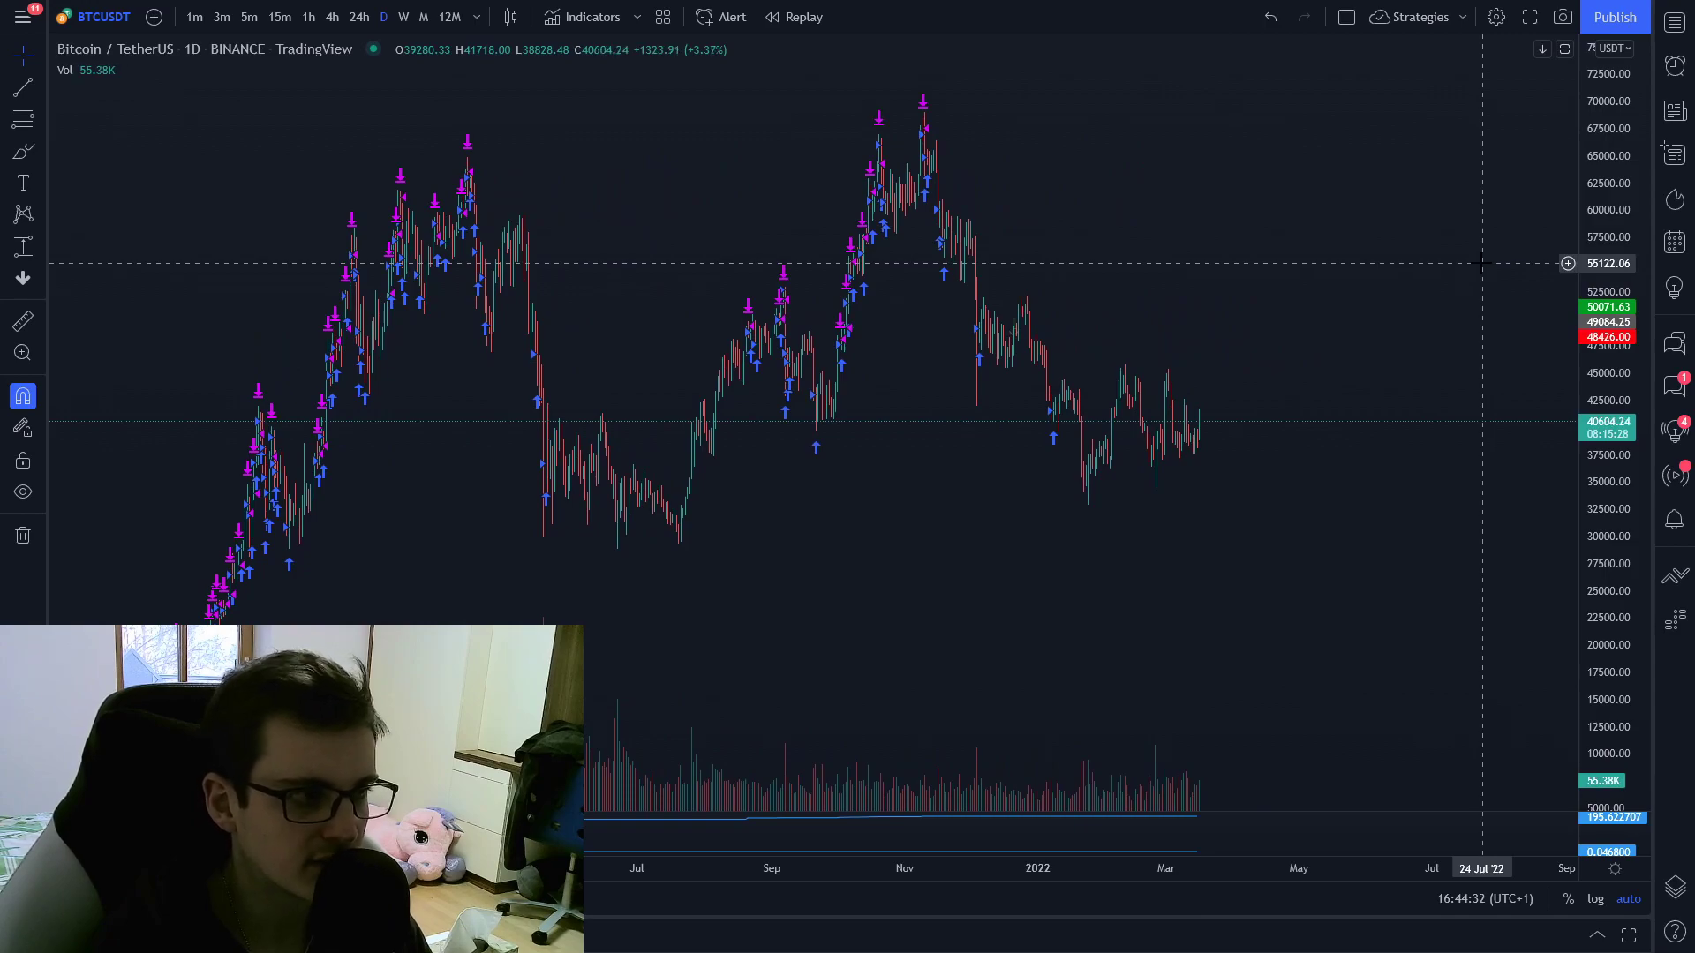
Pan the BTC/USDT chart back to the late-2020 price action with its buy and sell signals
left_click_drag(776, 548, 889, 567)
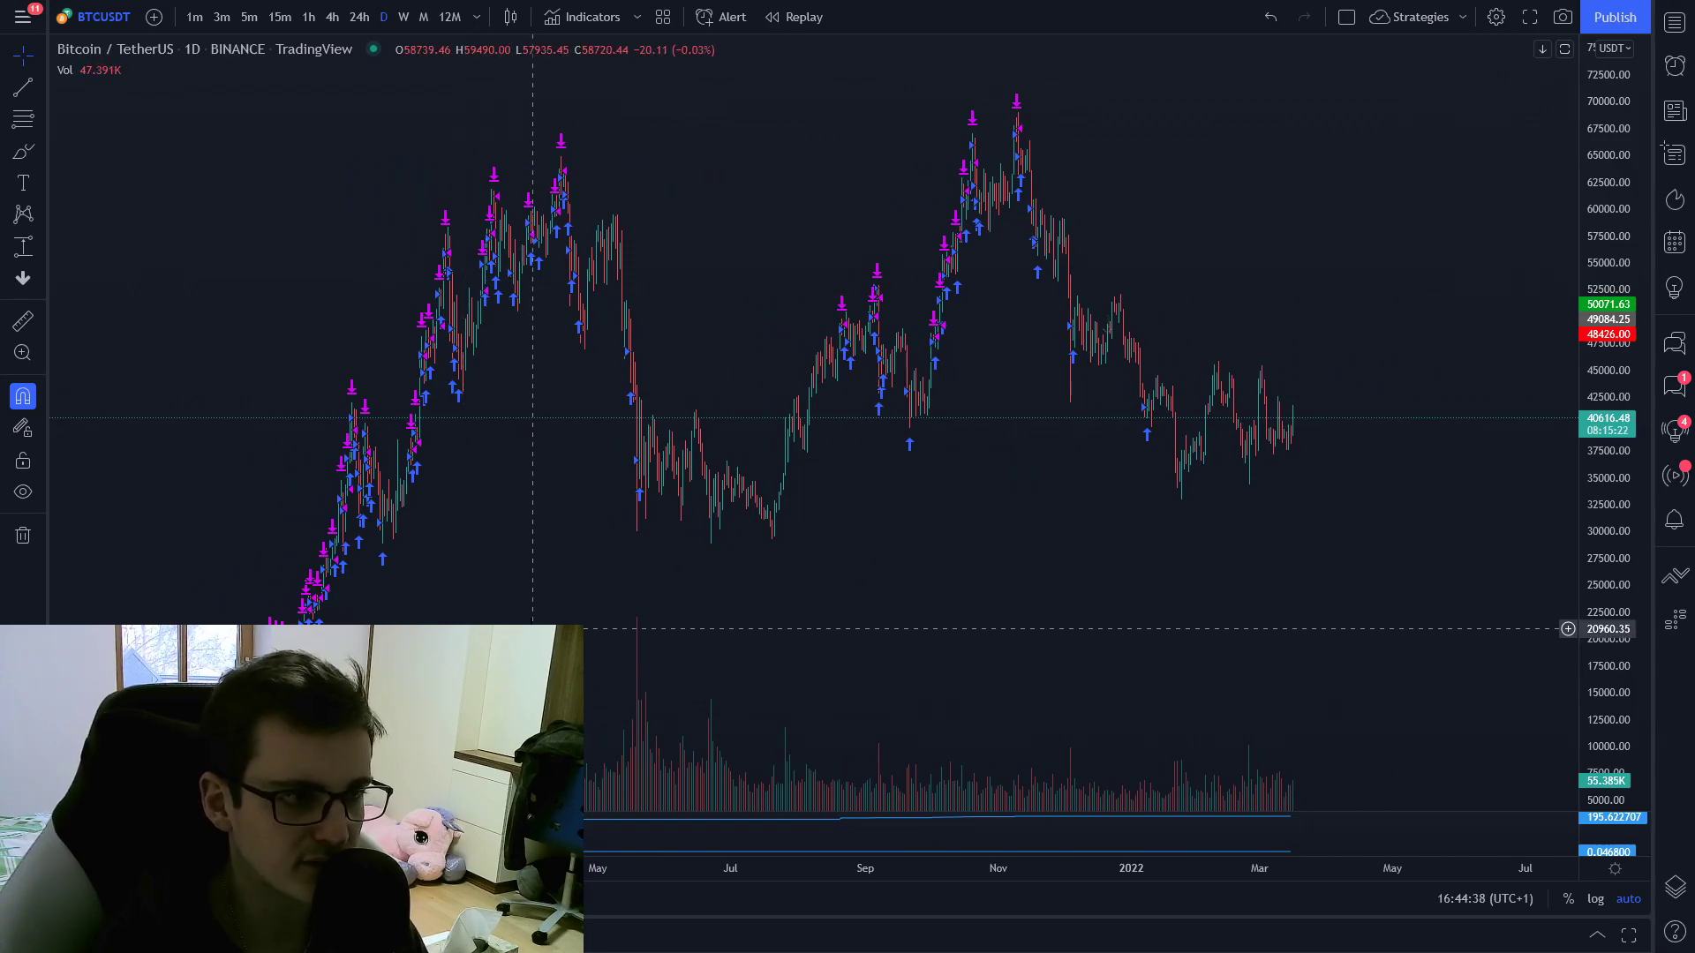
left_click_drag(484, 635, 924, 586)
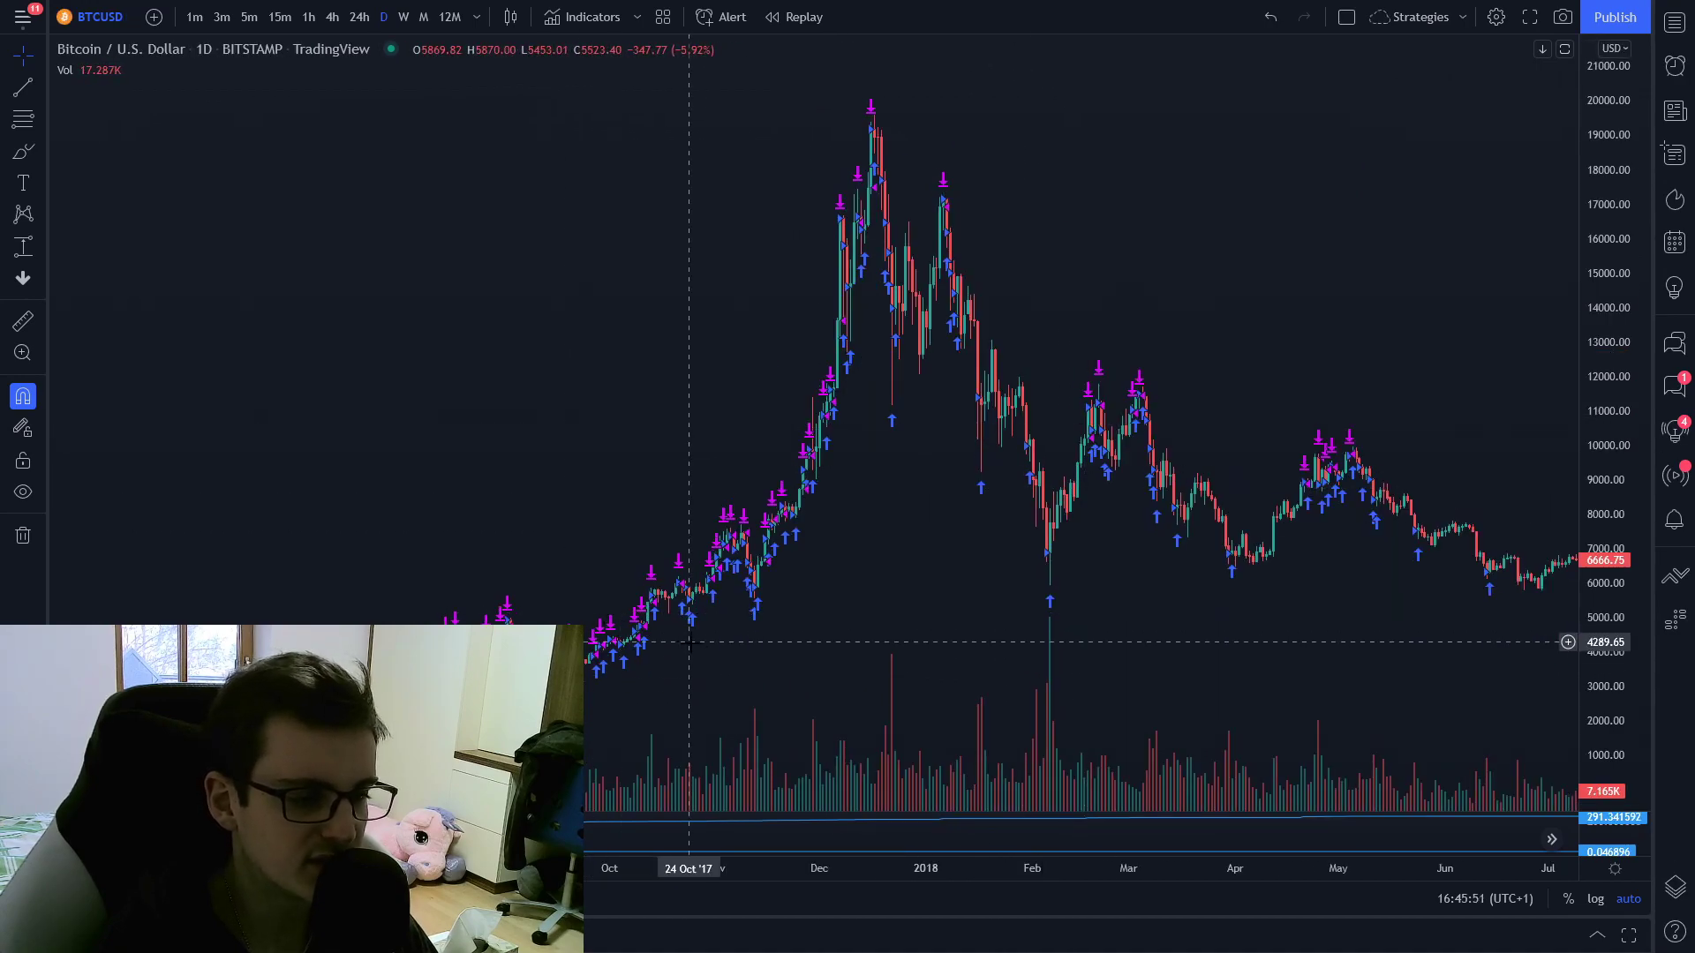
Frame the Bitstamp BTC/USD chart on the December 2017 peak and the 2018 decline
left_click_drag(772, 680, 822, 680)
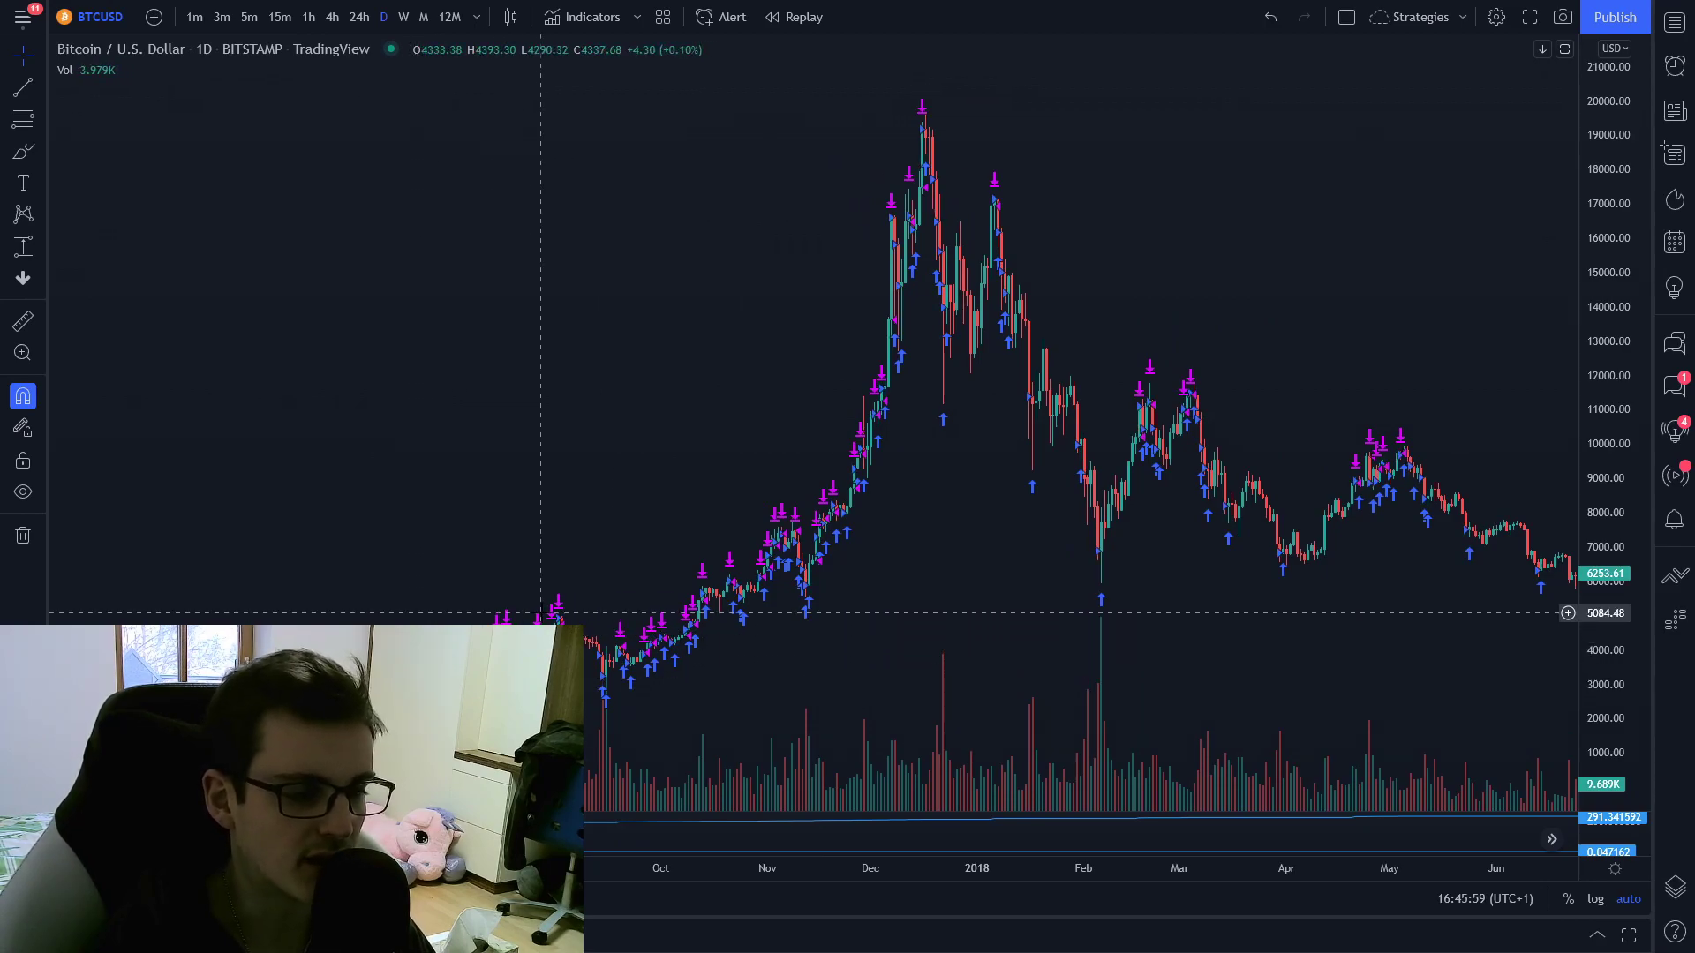
left_click_drag(583, 556, 373, 562)
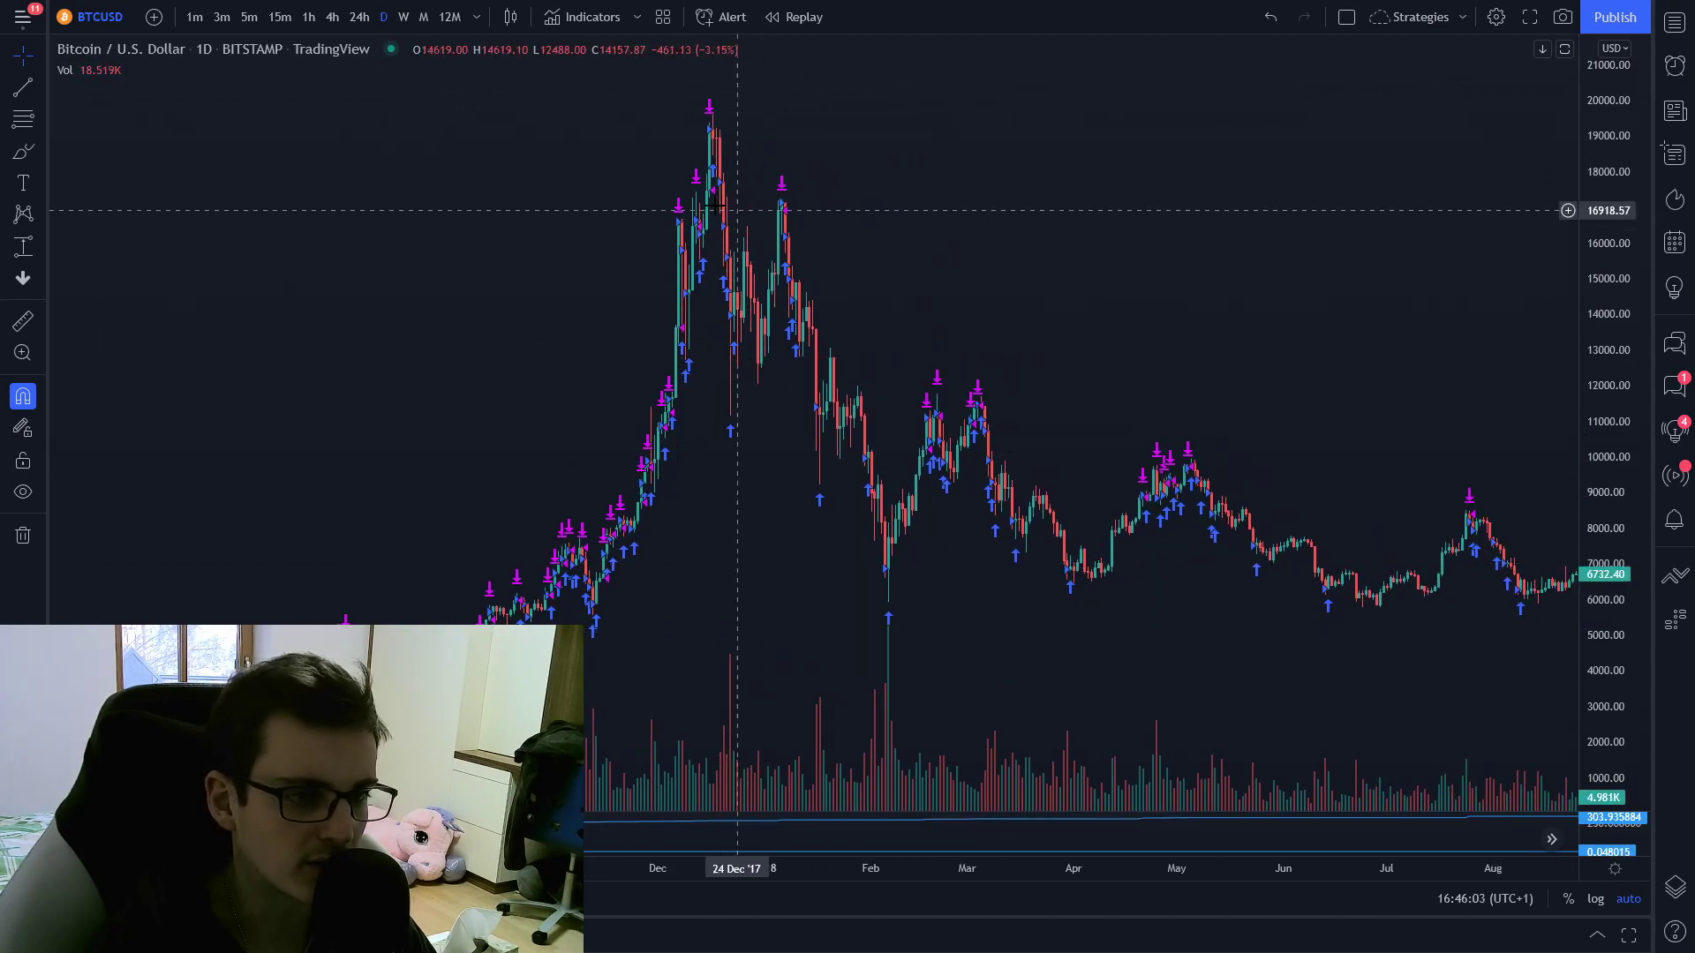
scroll(760, 227, "right", 3)
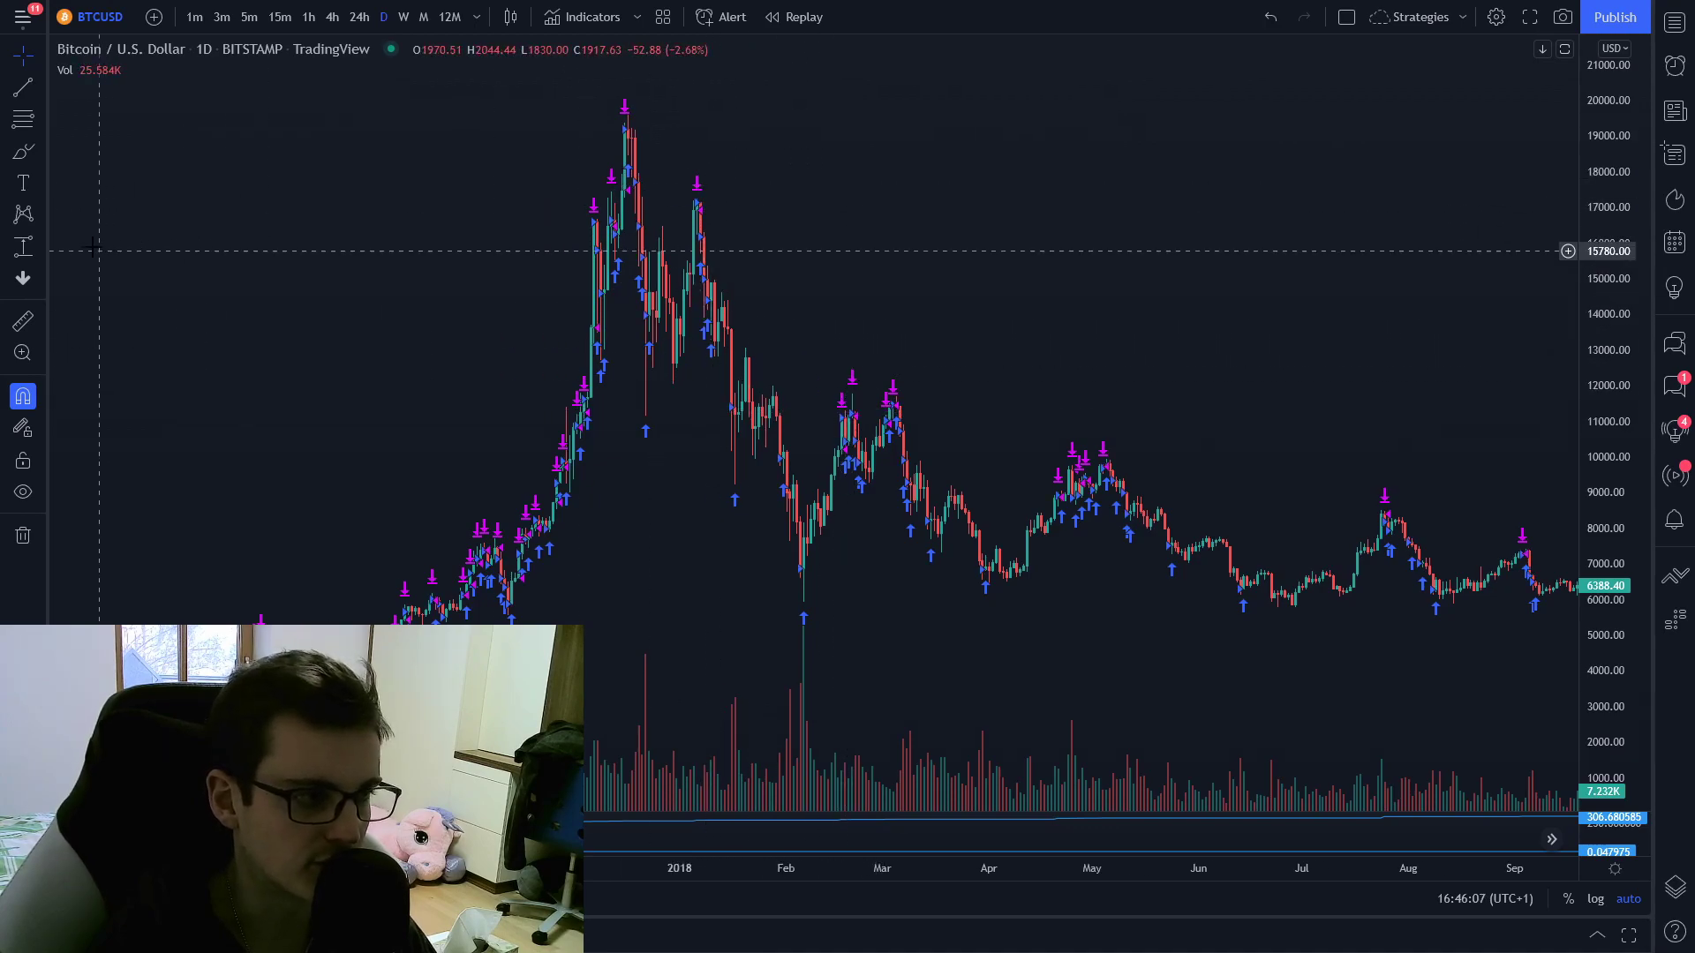
Measure a 42-day date range from the 06 Jan '18 high to 17 Feb '18
left_click(42, 245)
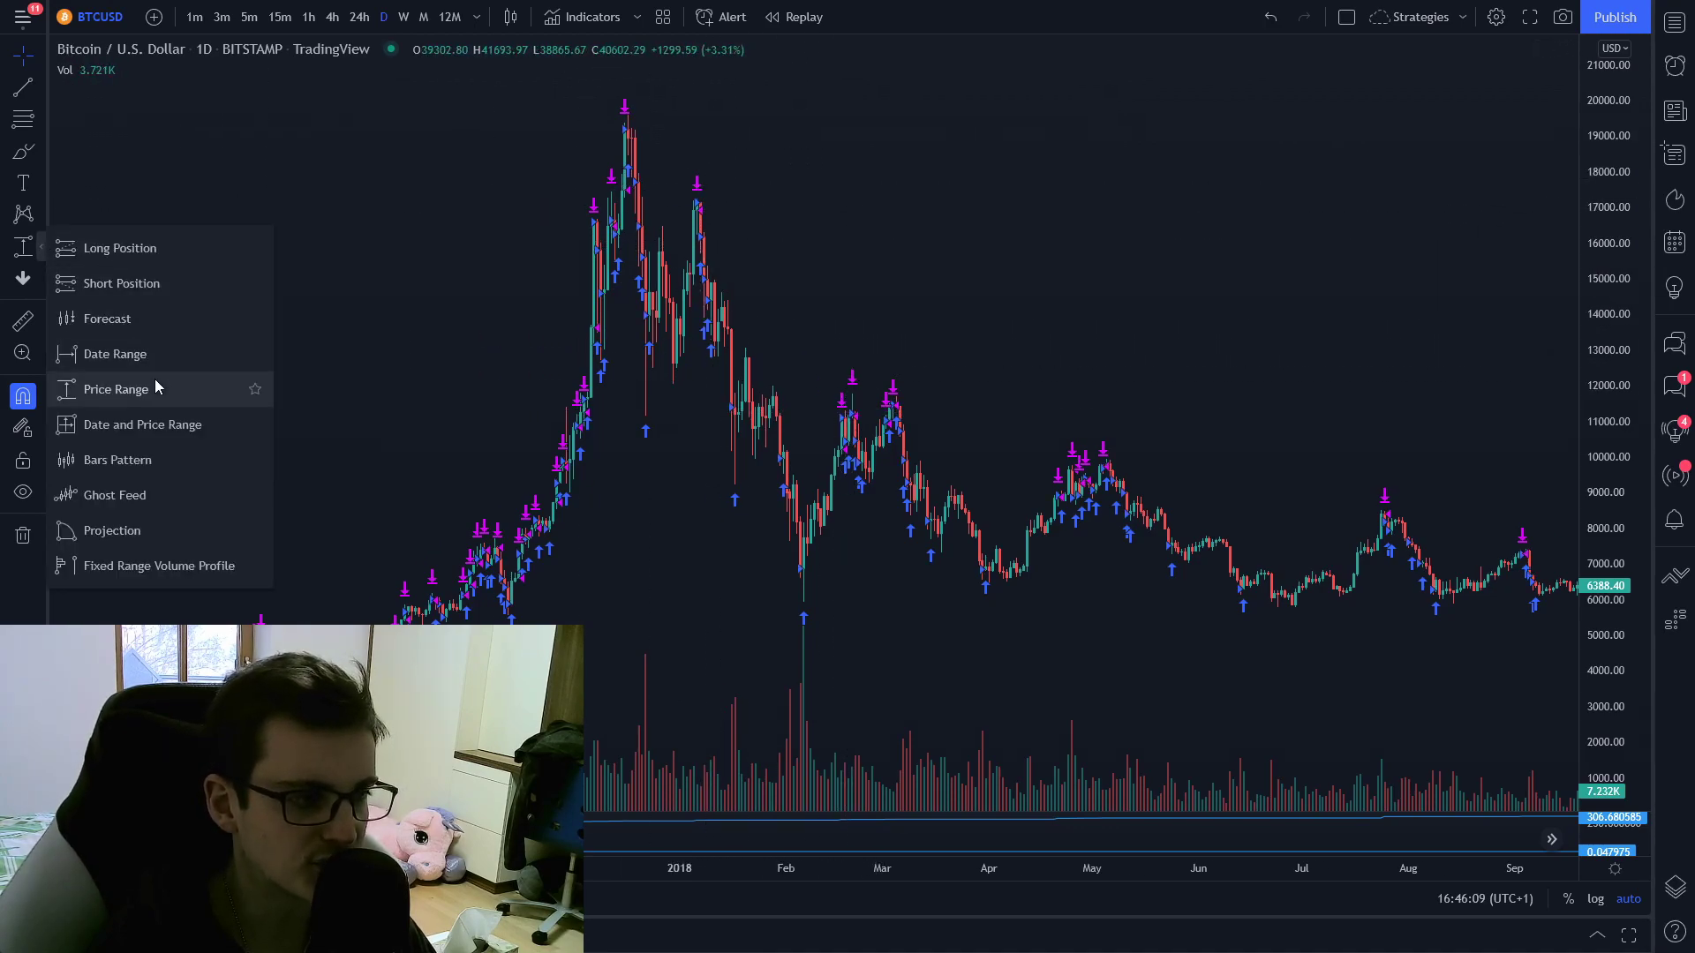
left_click(161, 353)
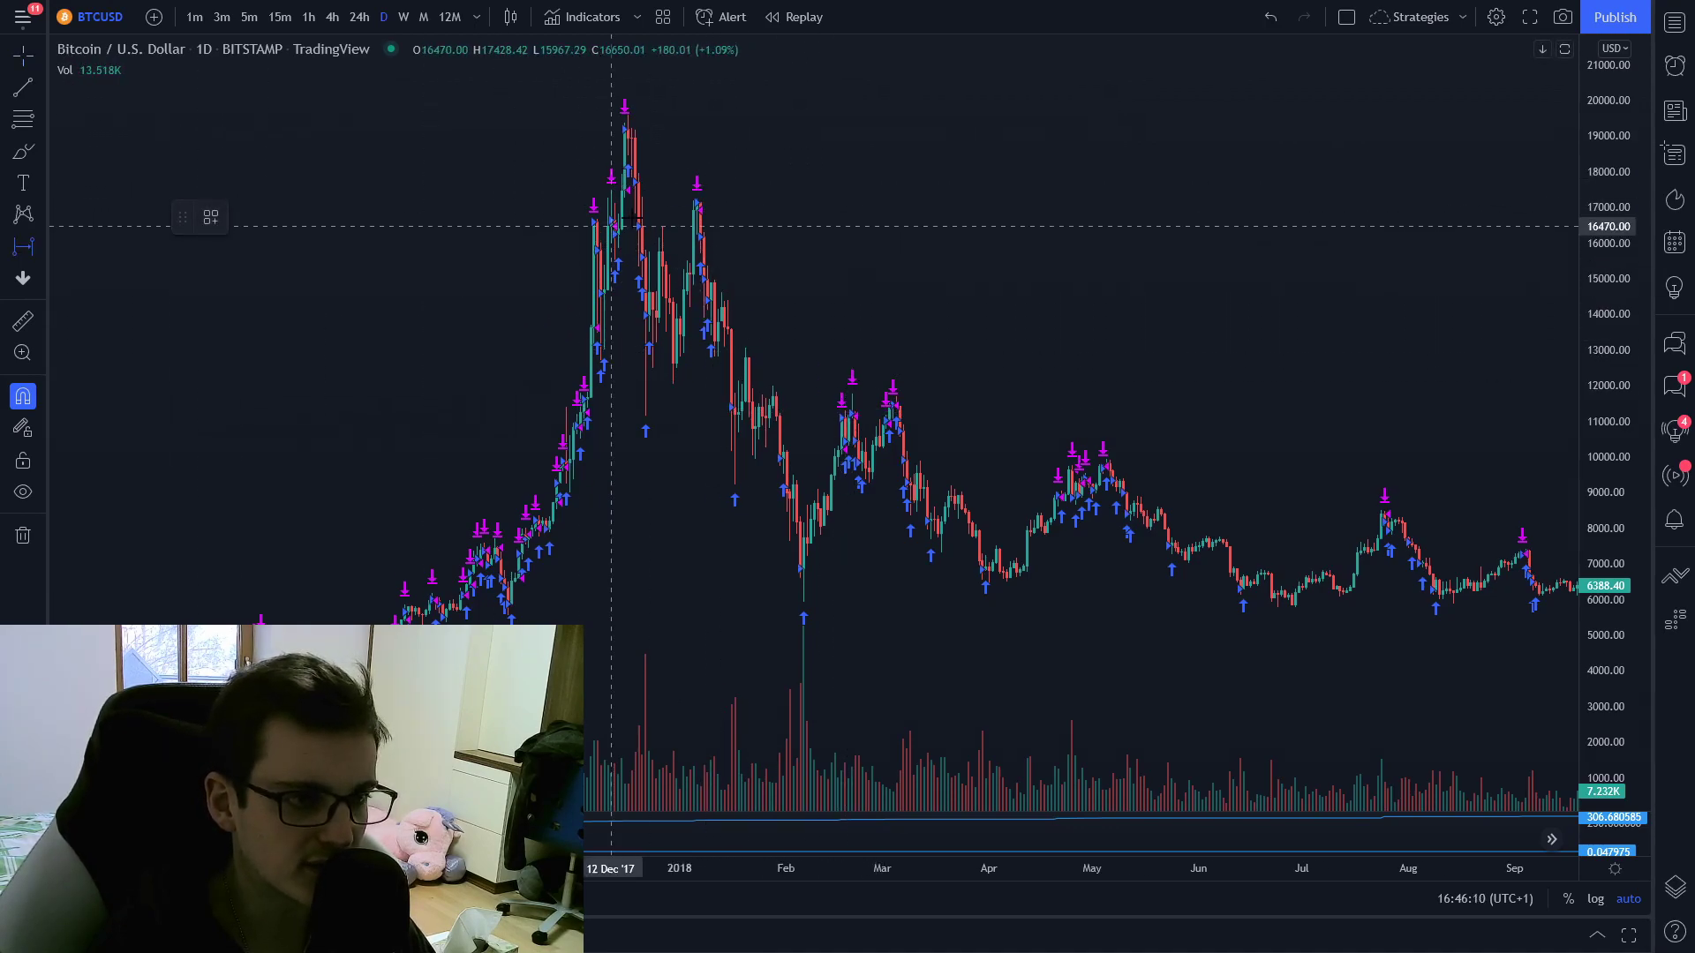
left_click(698, 202)
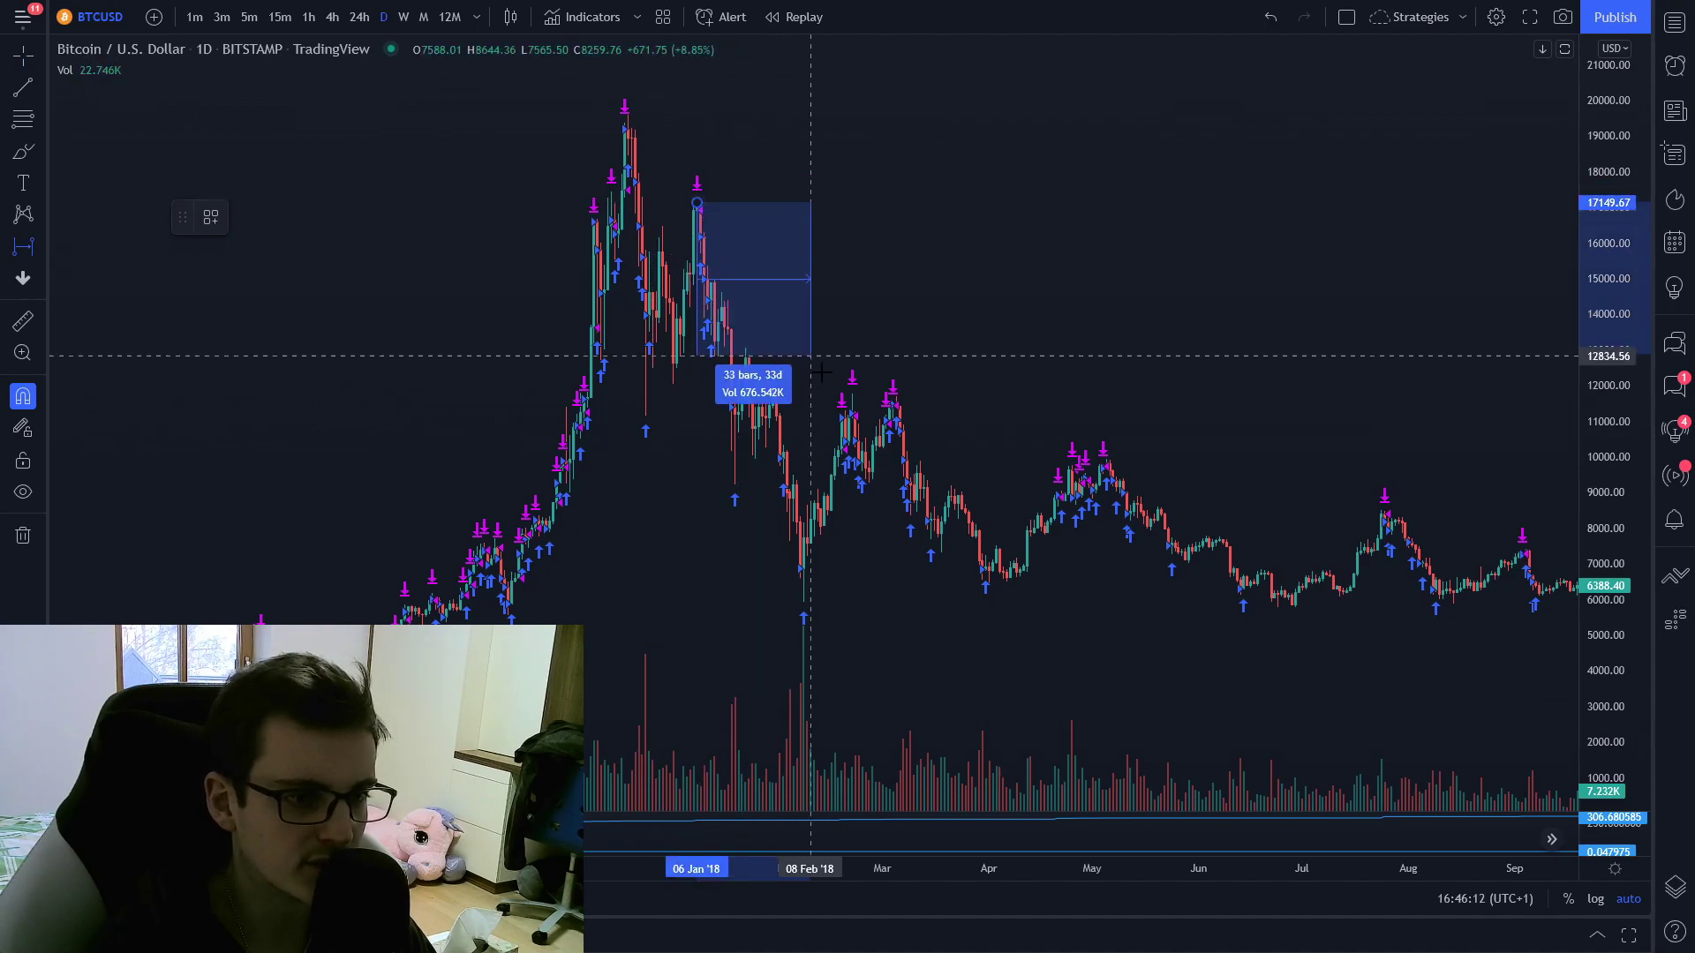
left_click(841, 415)
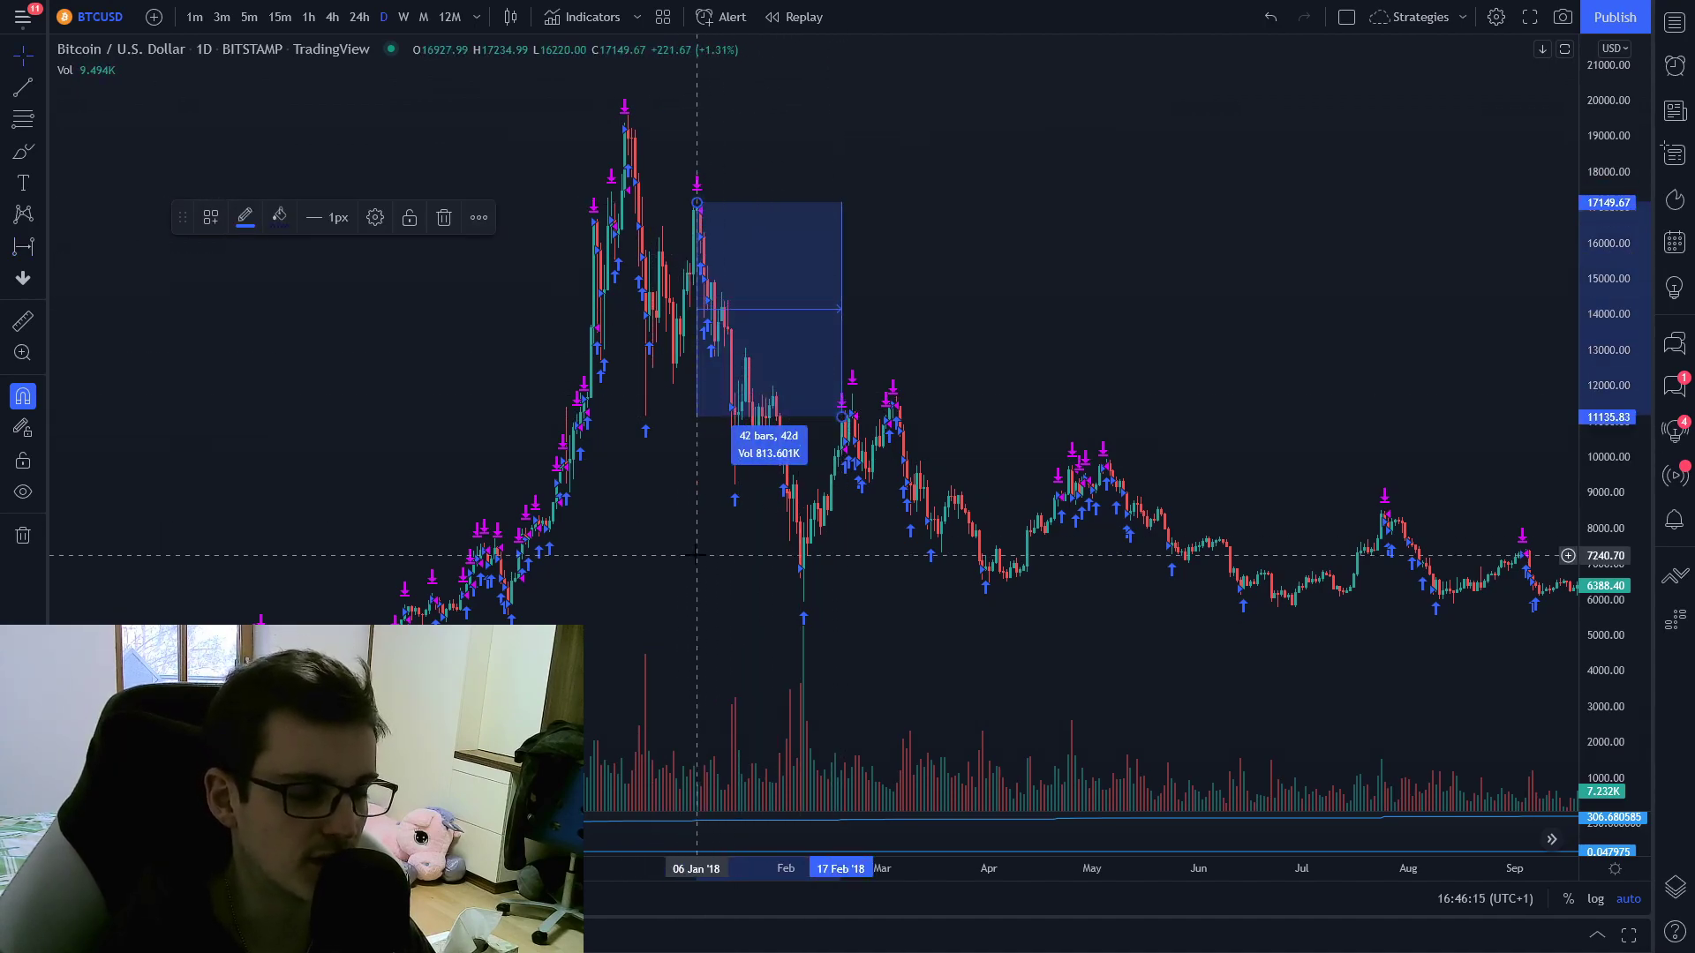
left_click_drag(697, 555, 782, 555)
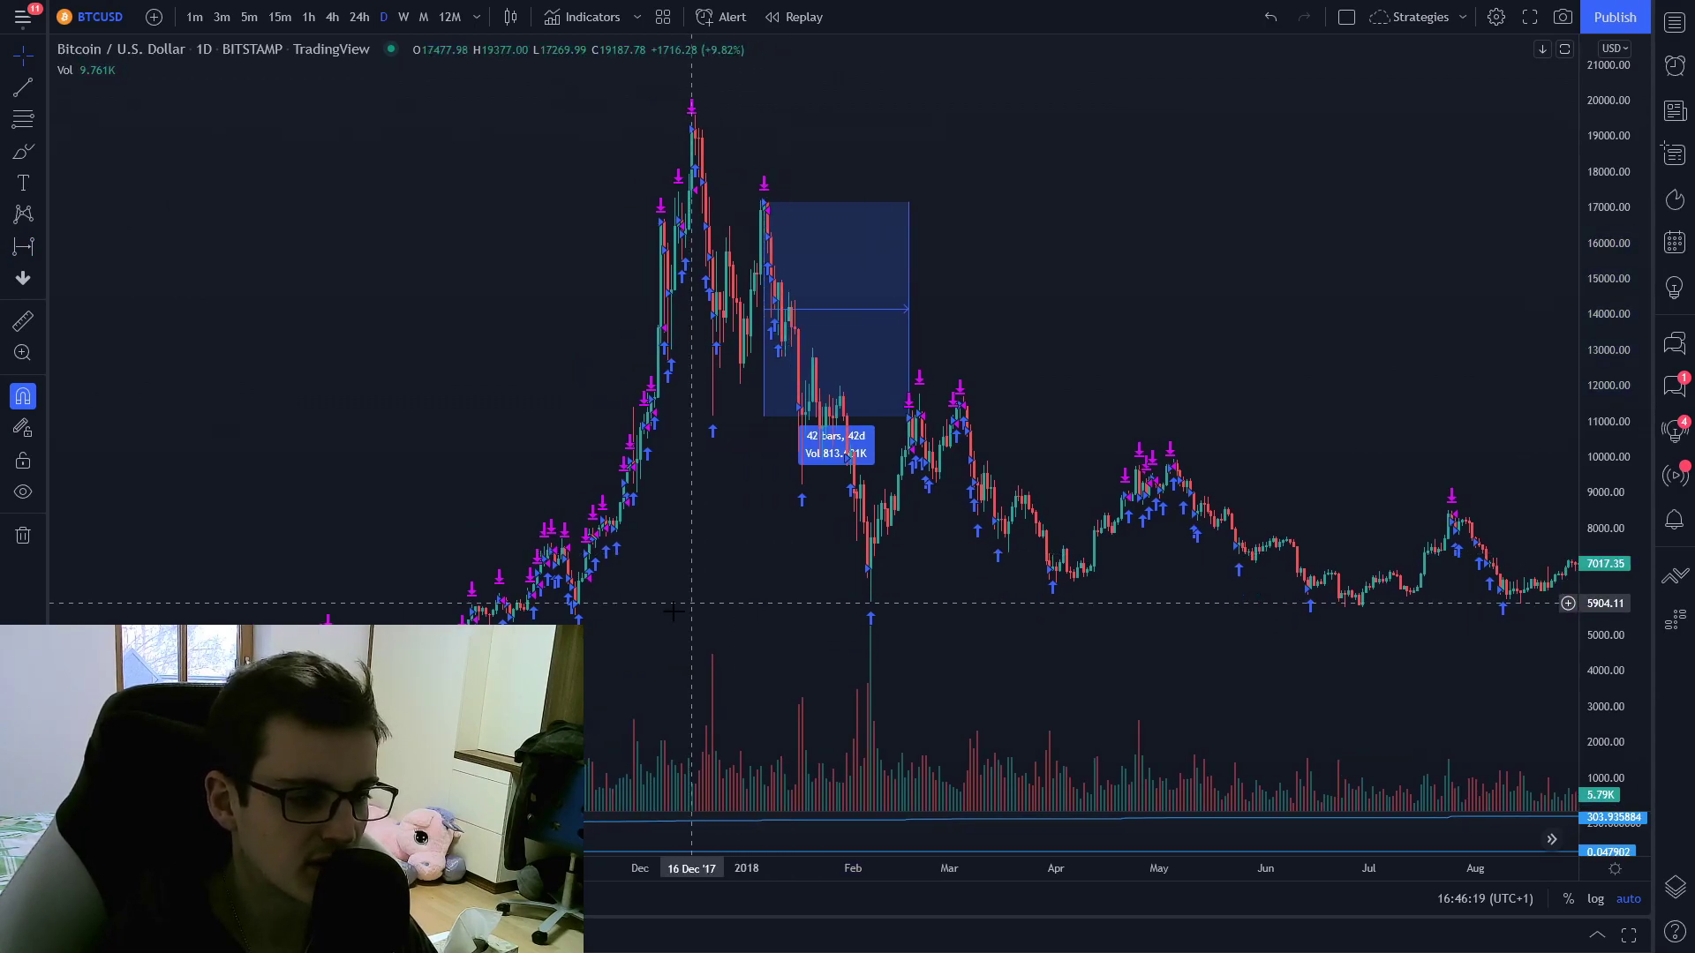
Circle the November 2017 rally and the pre-March 2018 peak in red, then return to 3Commas
left_click_drag(676, 611, 729, 611)
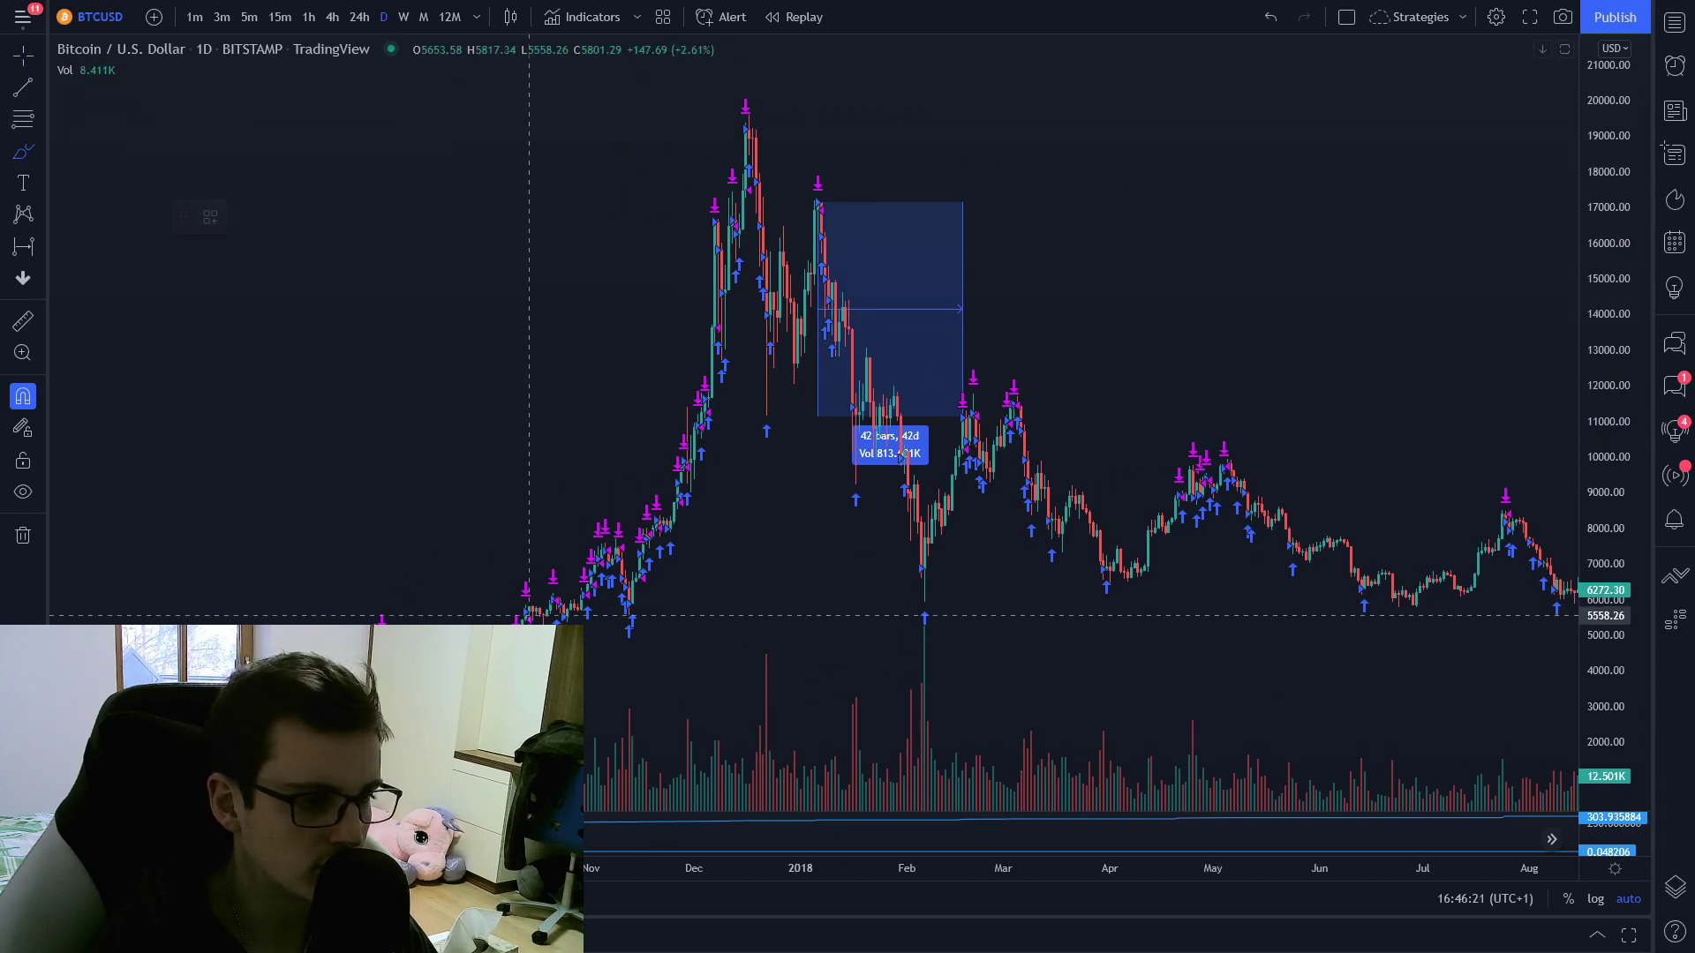
mouse_move(521, 658)
left_mouse_down()
mouse_move(467, 671)
mouse_move(530, 702)
mouse_move(587, 635)
mouse_move(597, 481)
left_mouse_up()
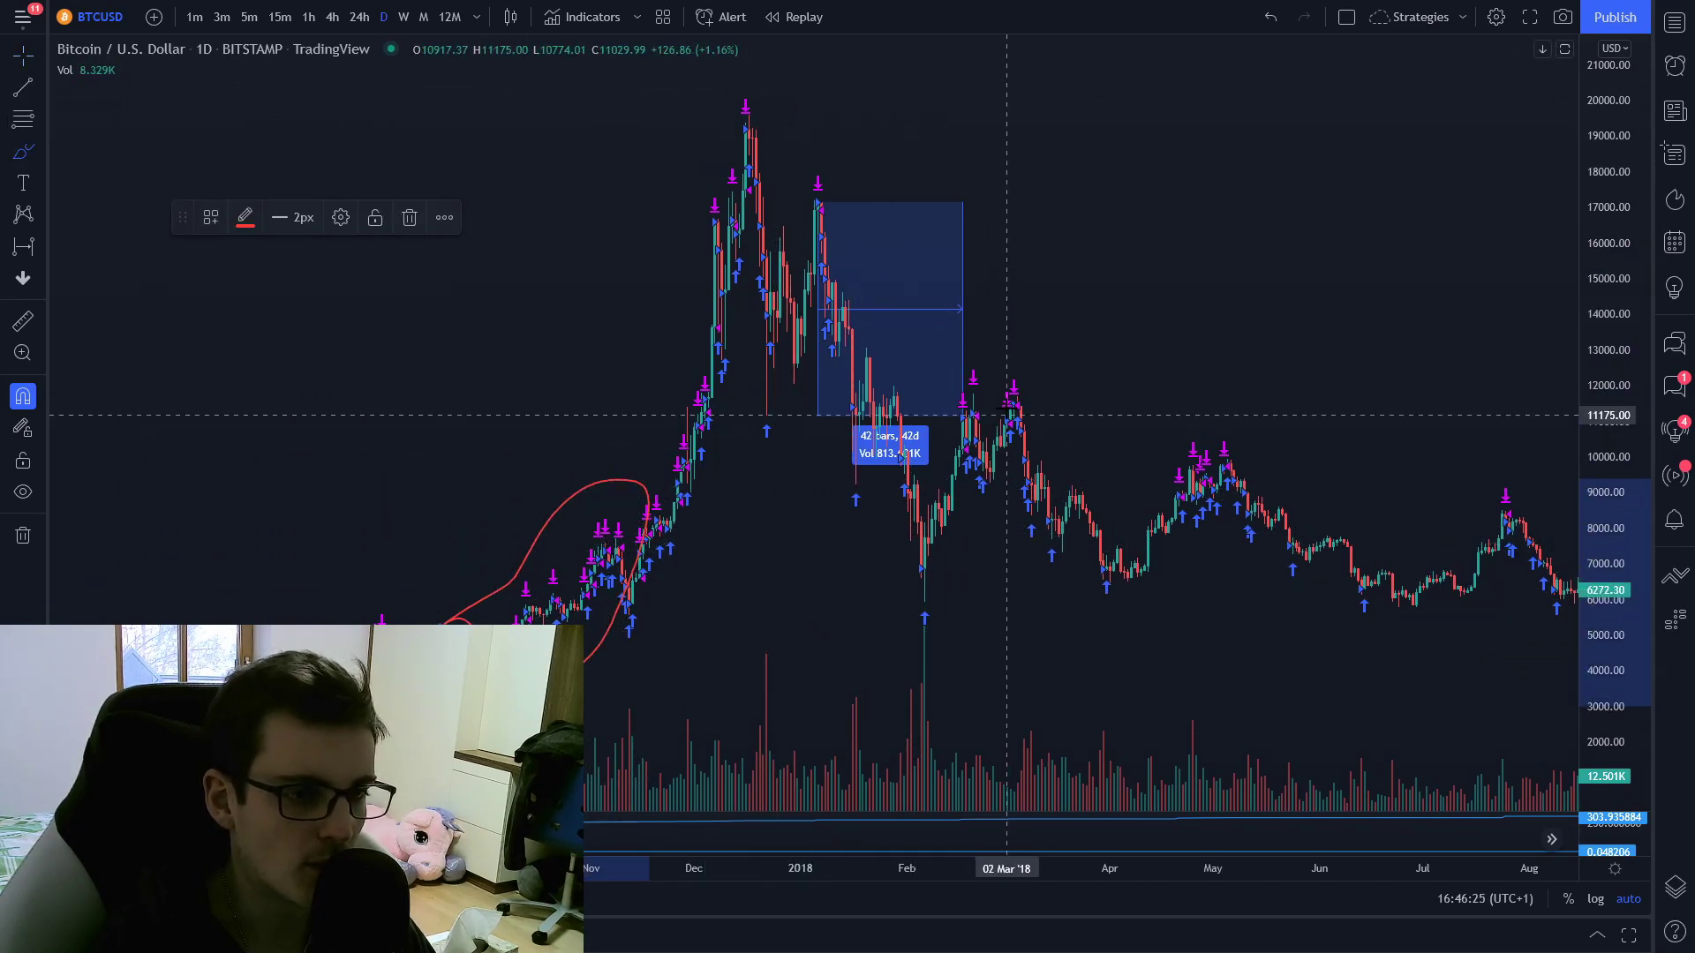
left_click_drag(946, 365, 945, 368)
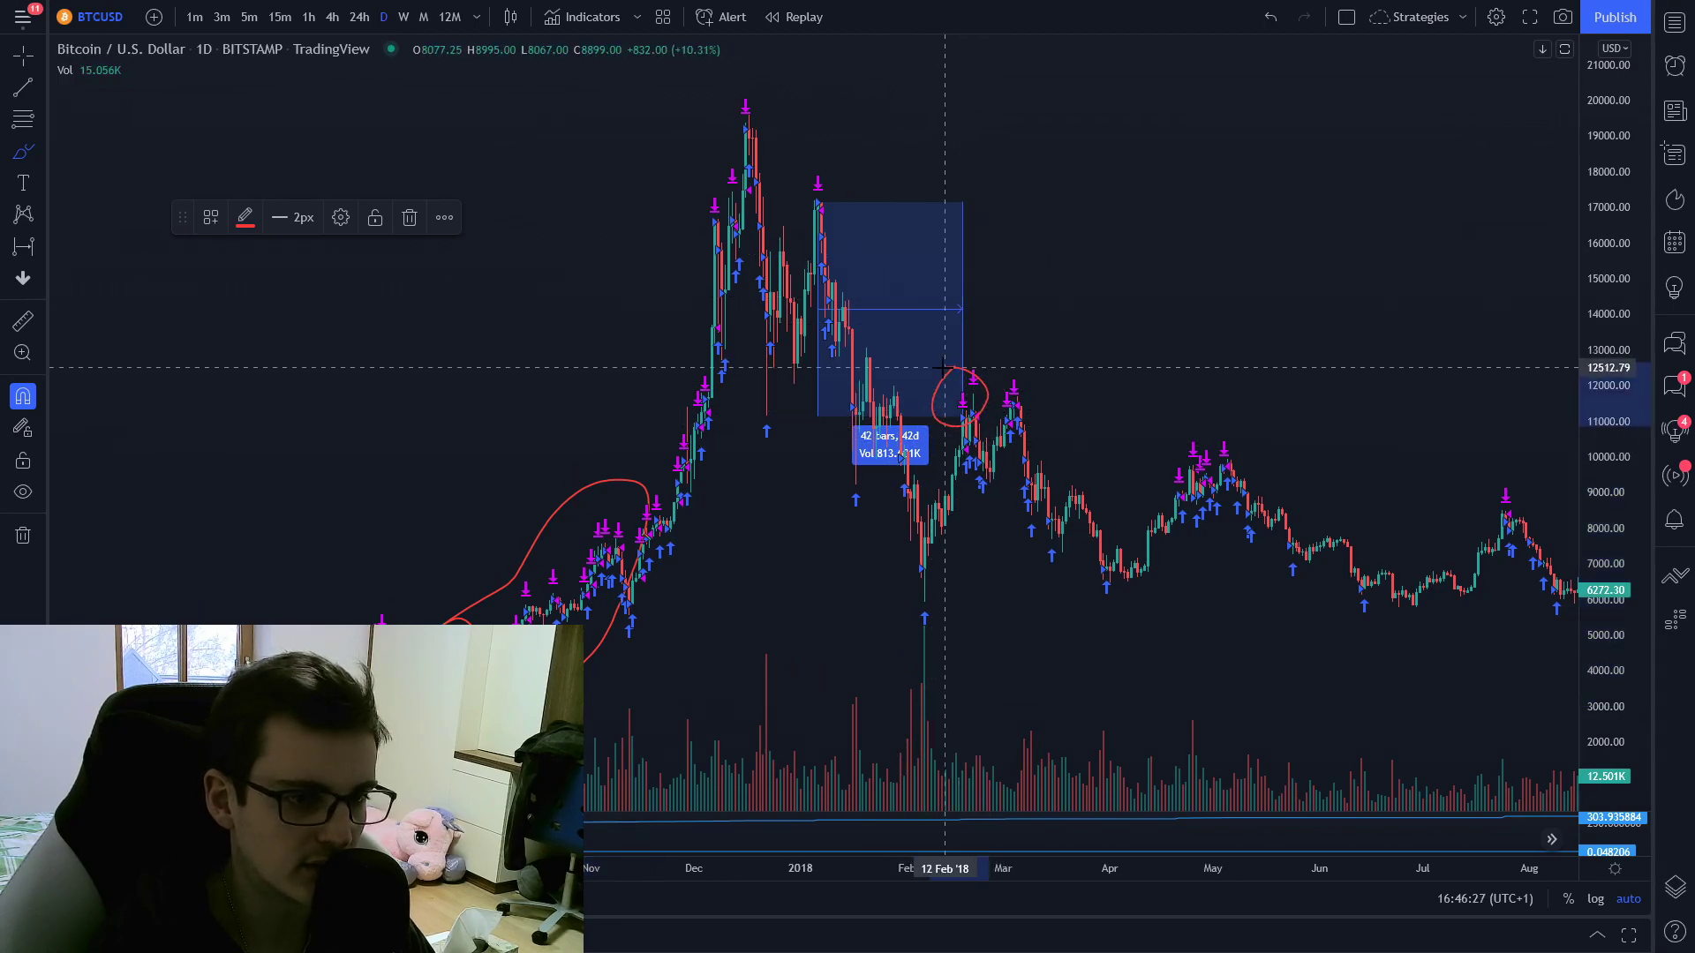
scroll(749, 607, "up", 2)
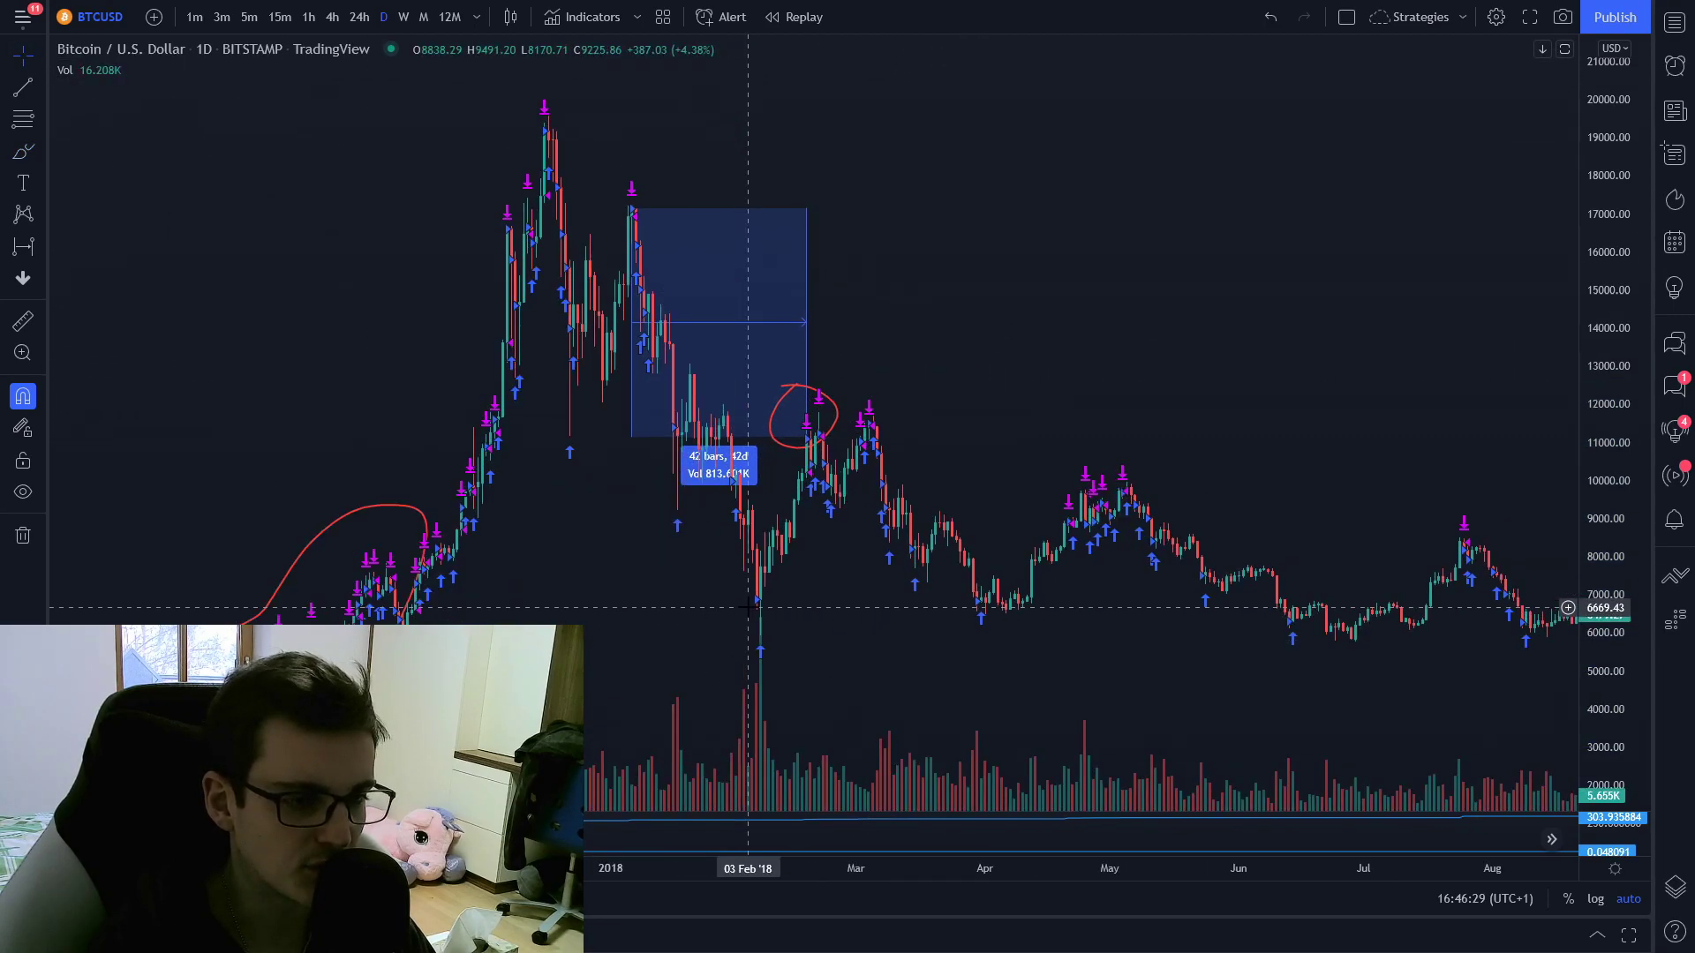
scroll(748, 608, "up", 4)
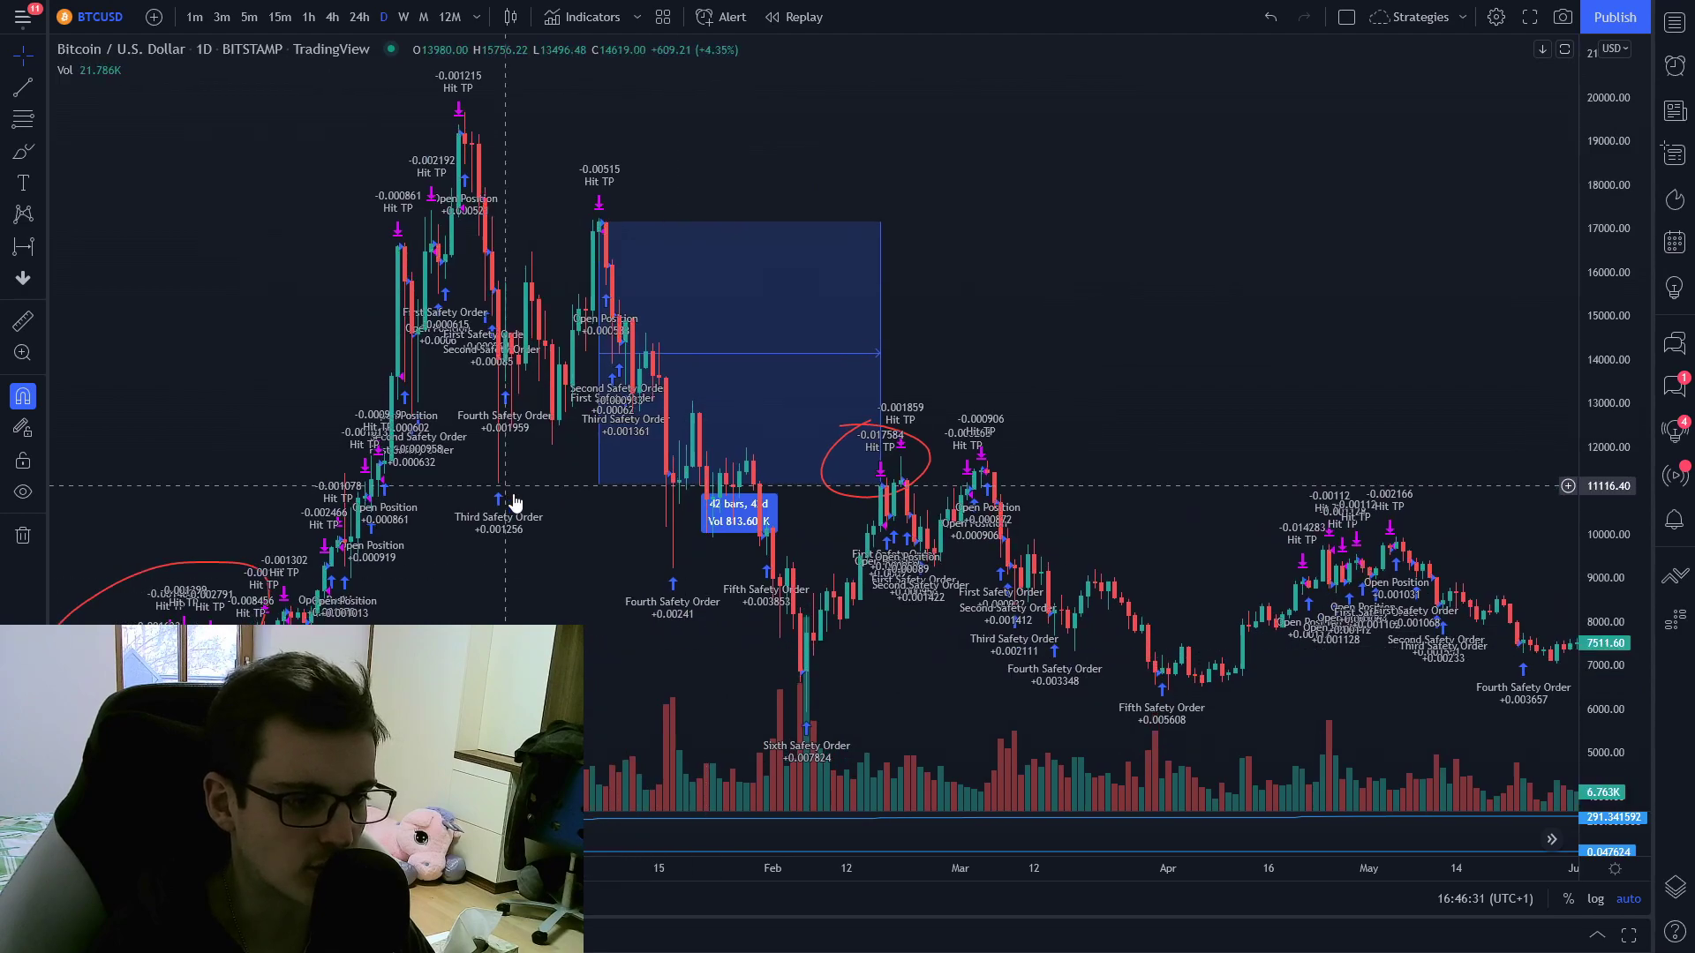
scroll(514, 503, "down", 2)
scroll(644, 386, "up", 2)
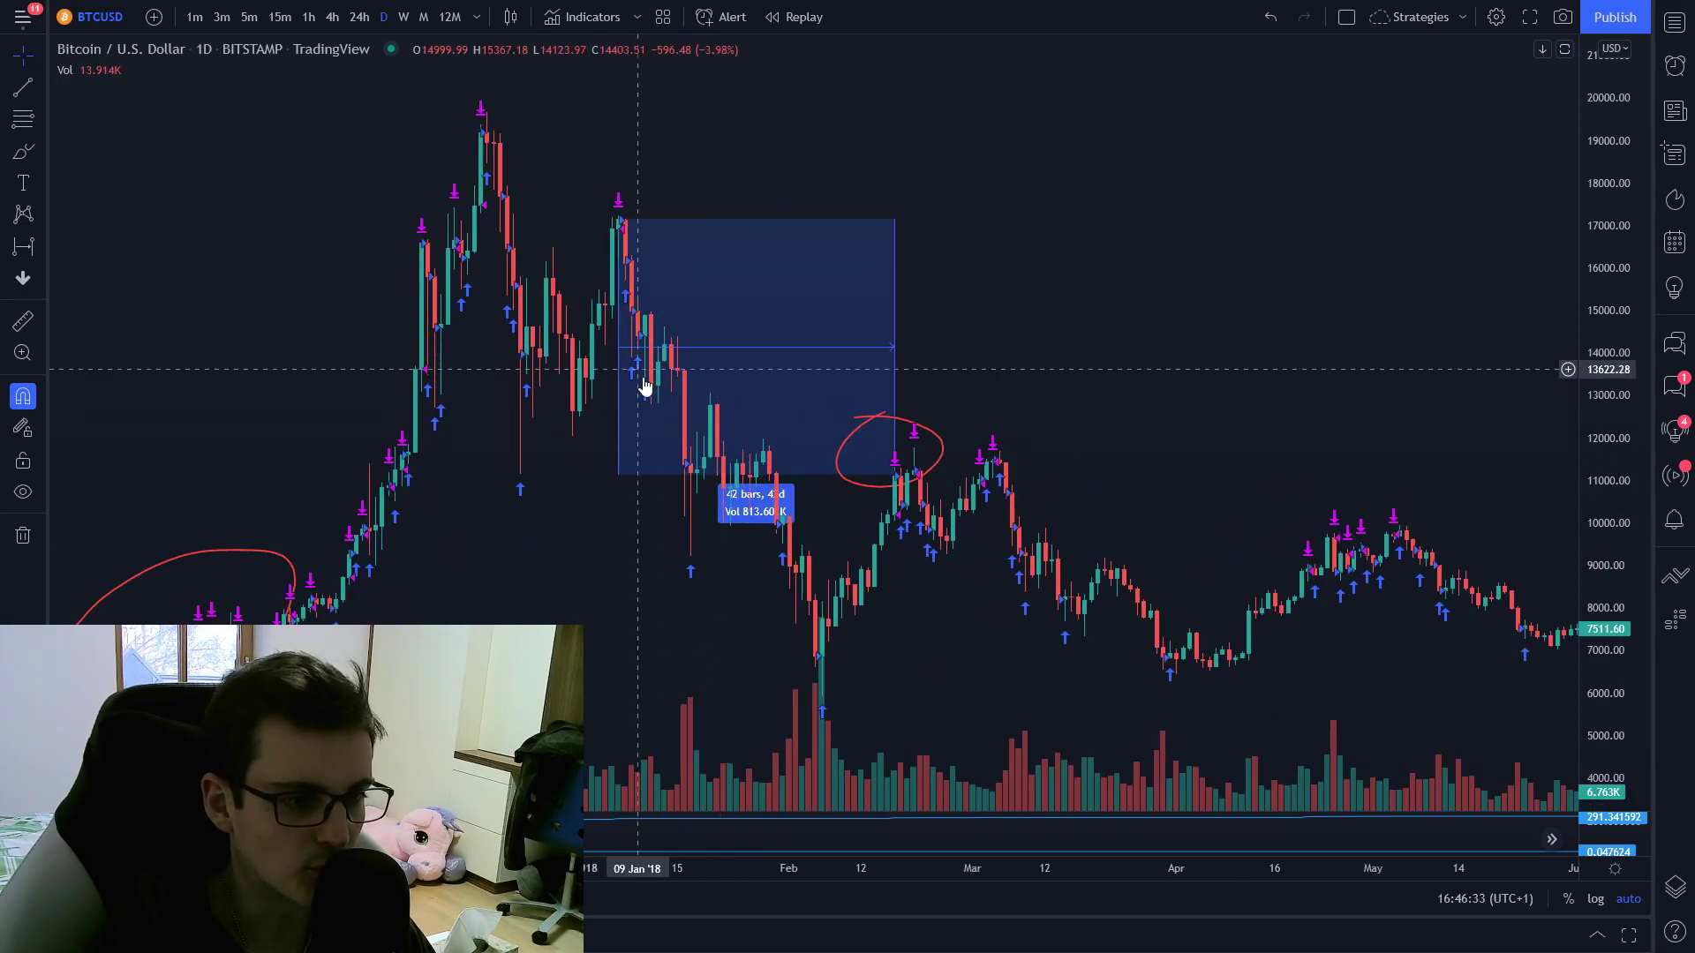
scroll(644, 386, "down", 3)
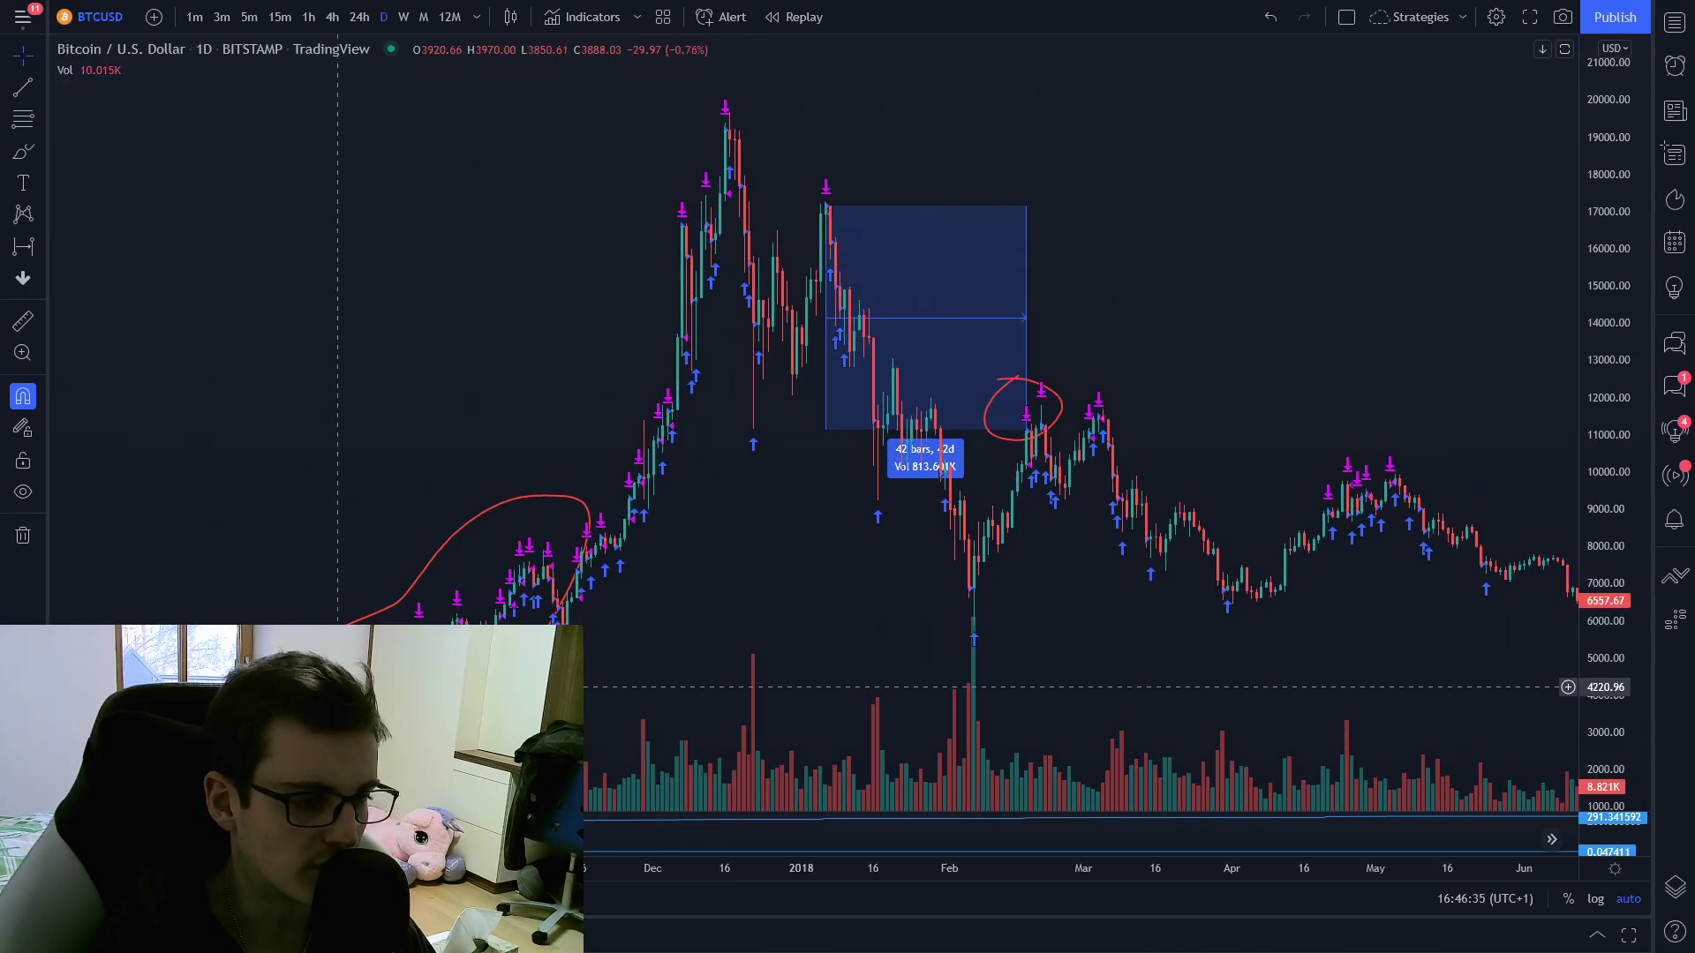
scroll(783, 580, "right", 3)
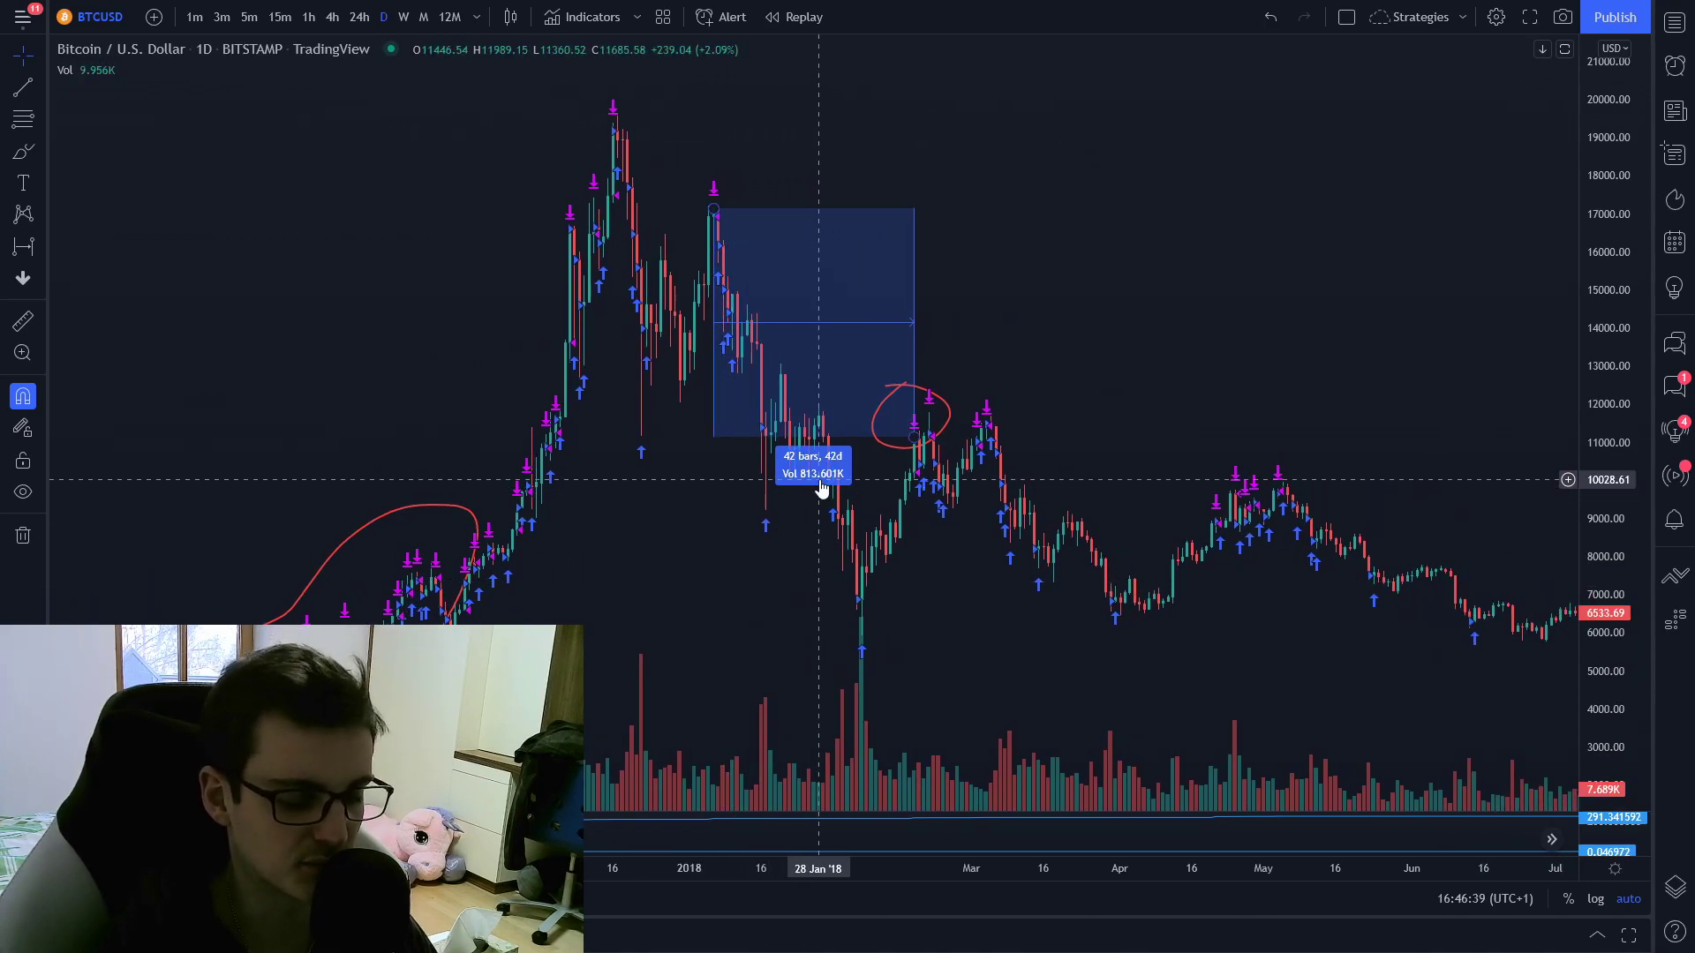
key("alt+Tab")
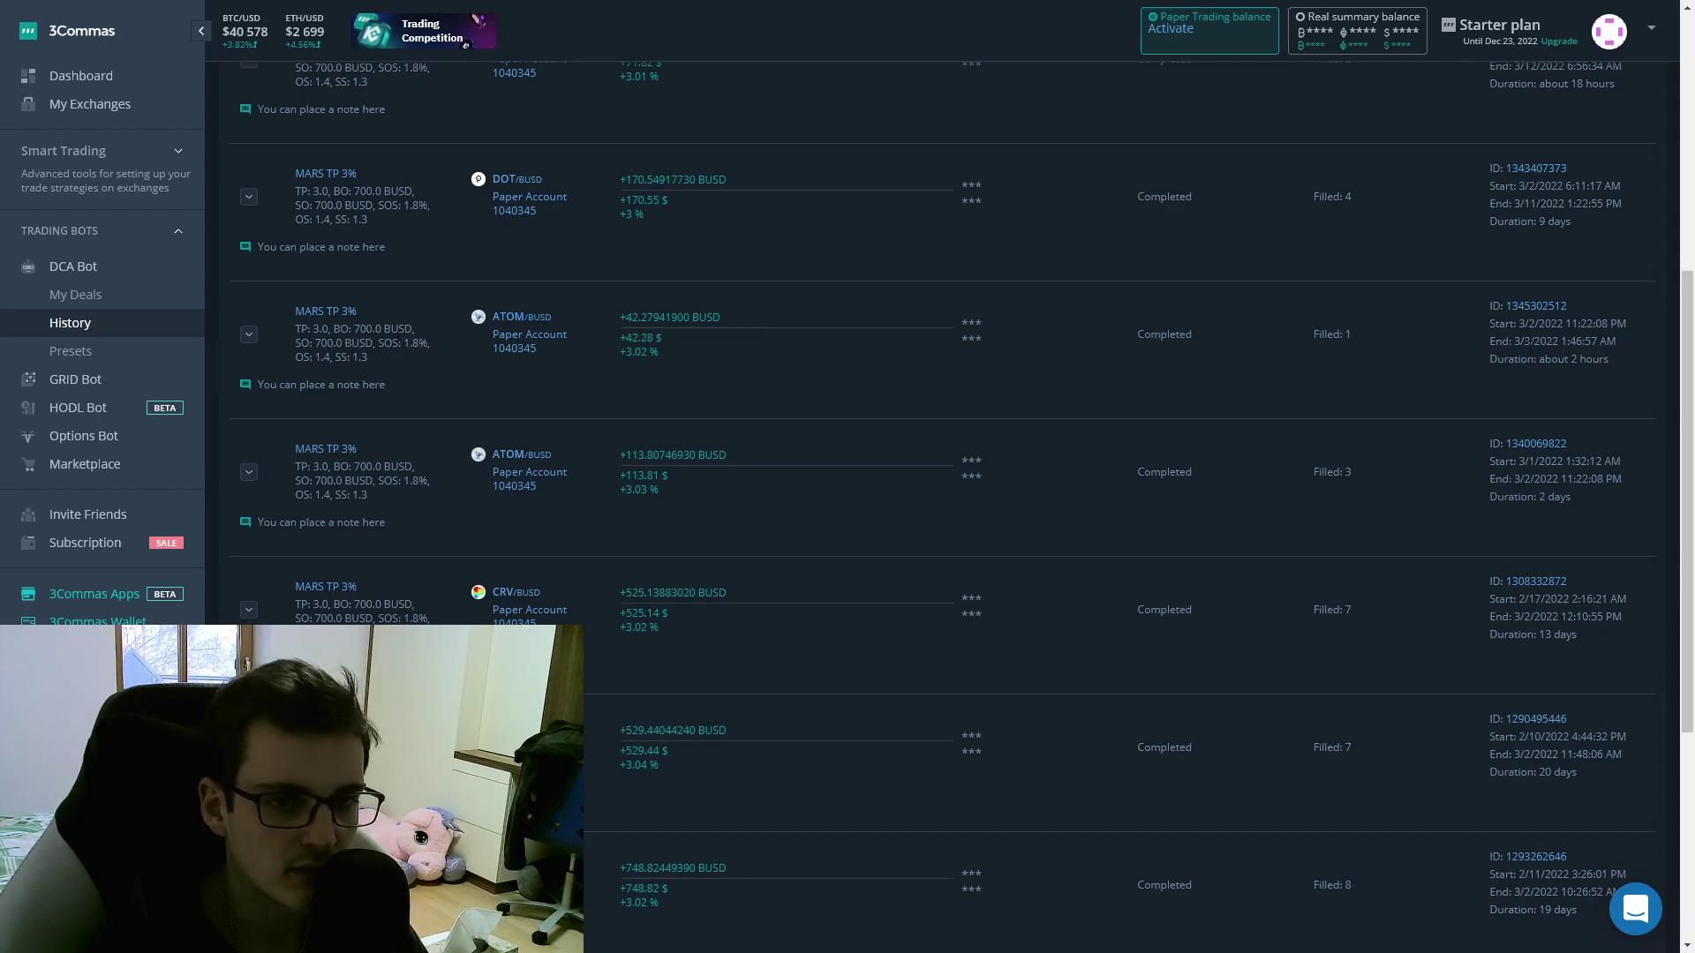
Point out the ATOM deal's roughly 2-hour duration, single filled order and 42.28 $ profit
left_click_drag(1538, 358, 1609, 358)
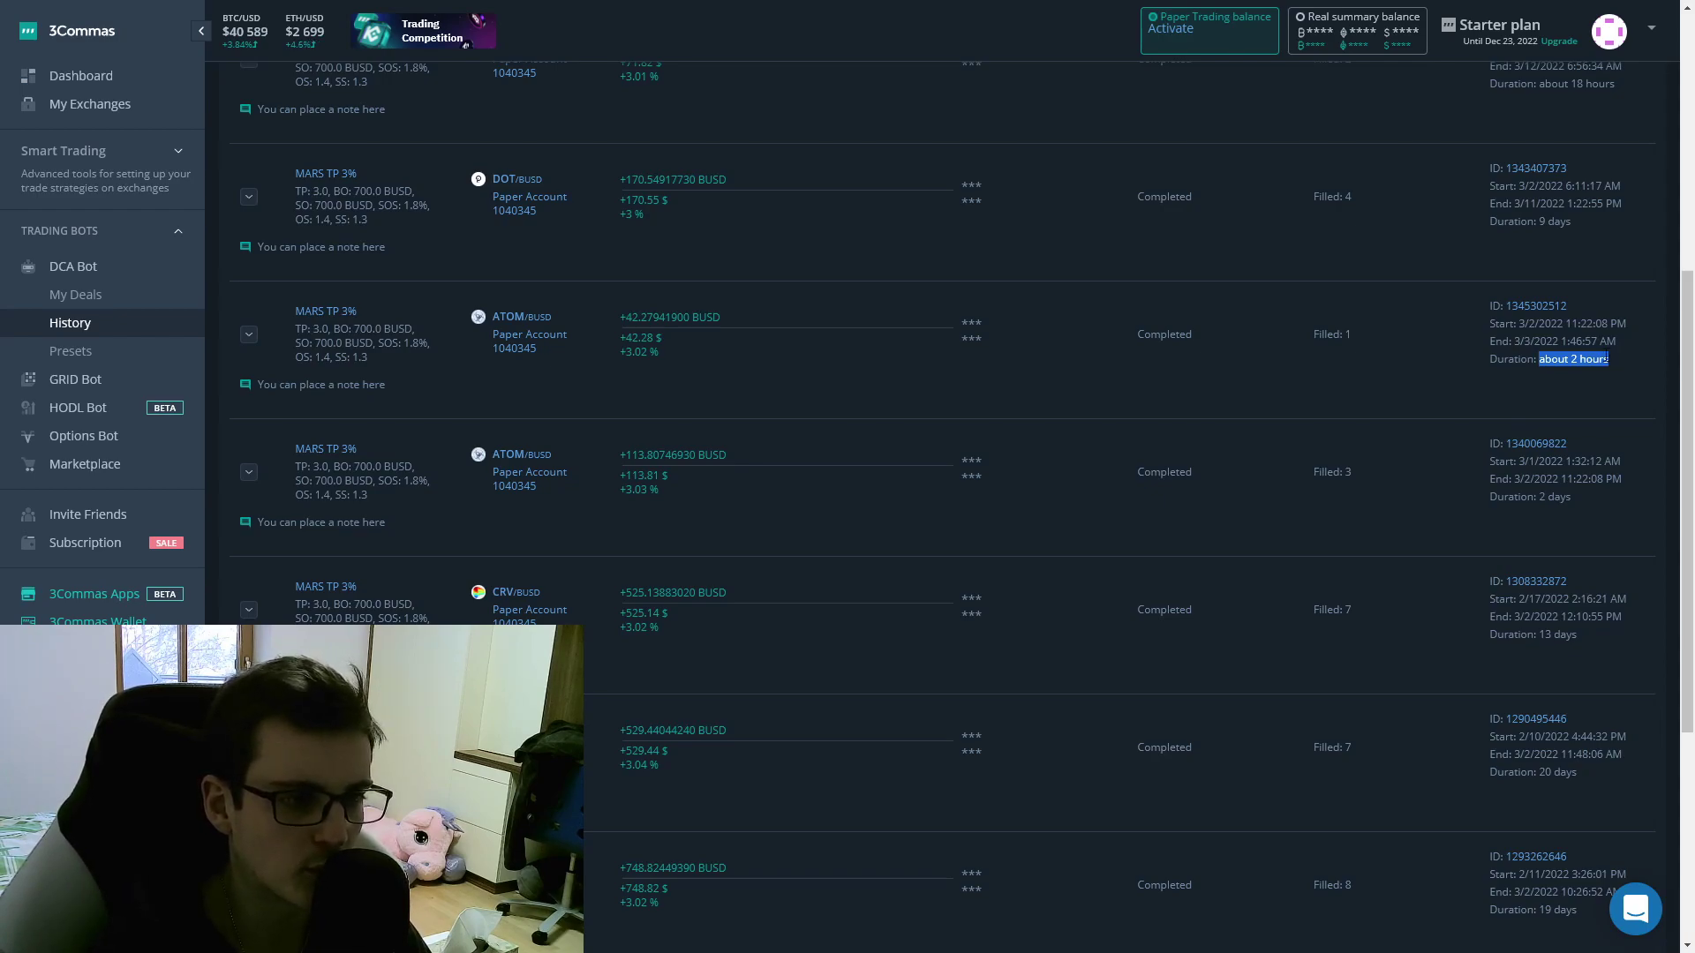
left_click(1348, 335)
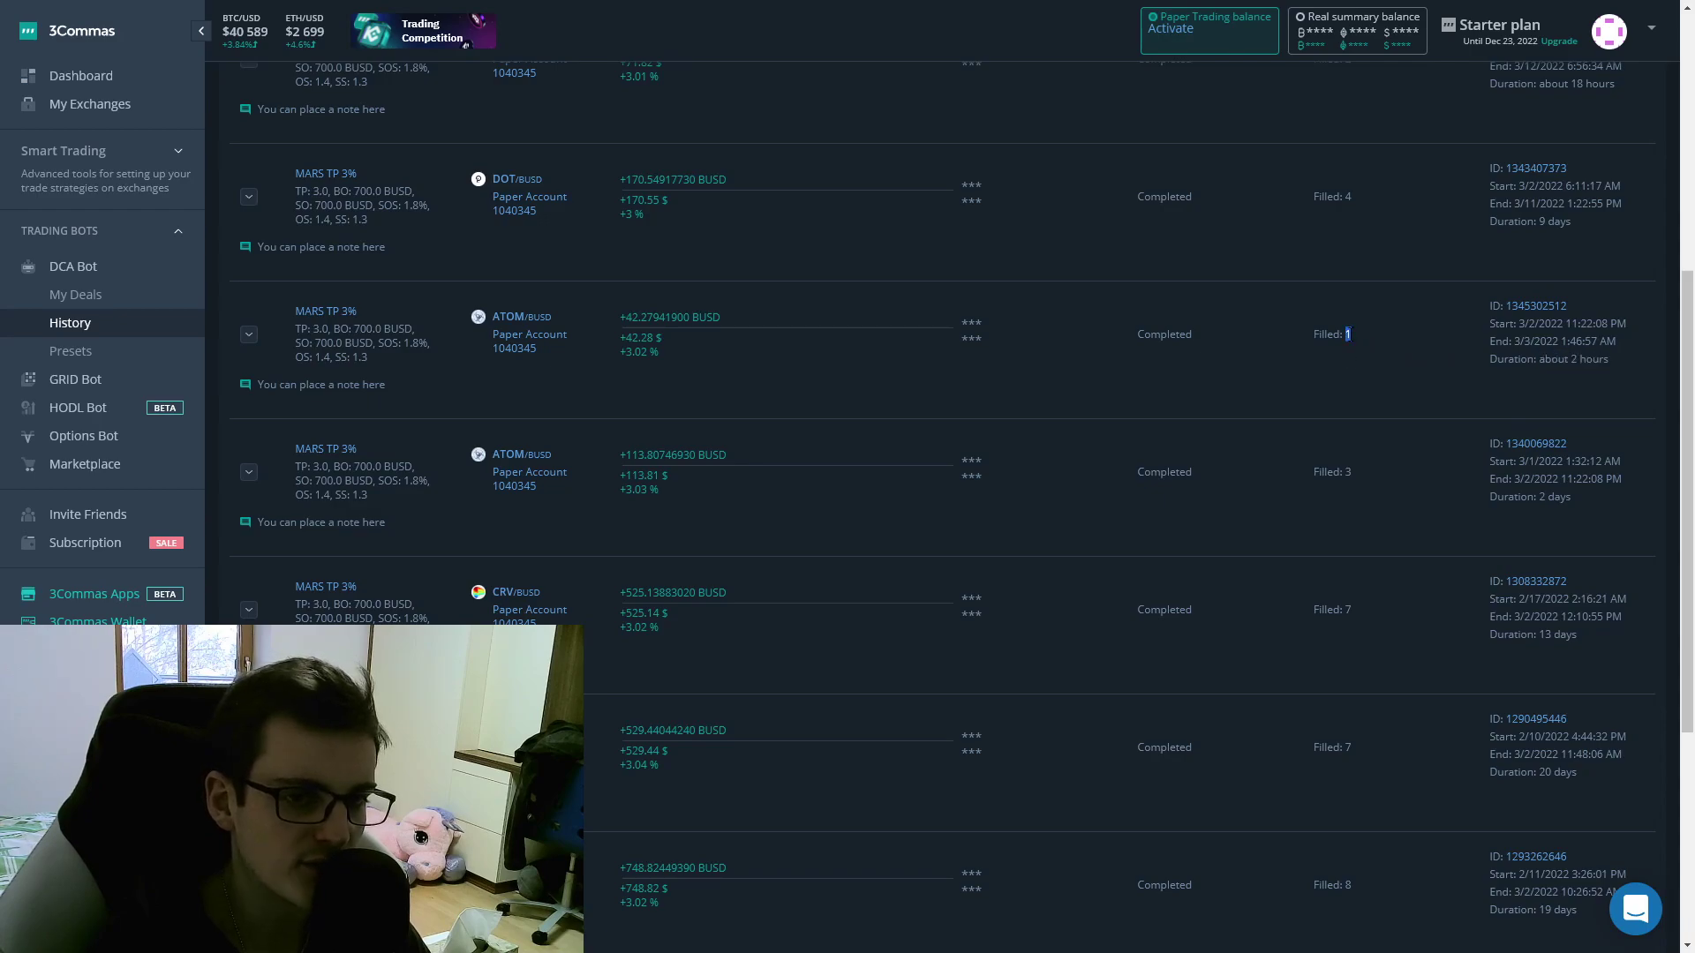
double_click(638, 338)
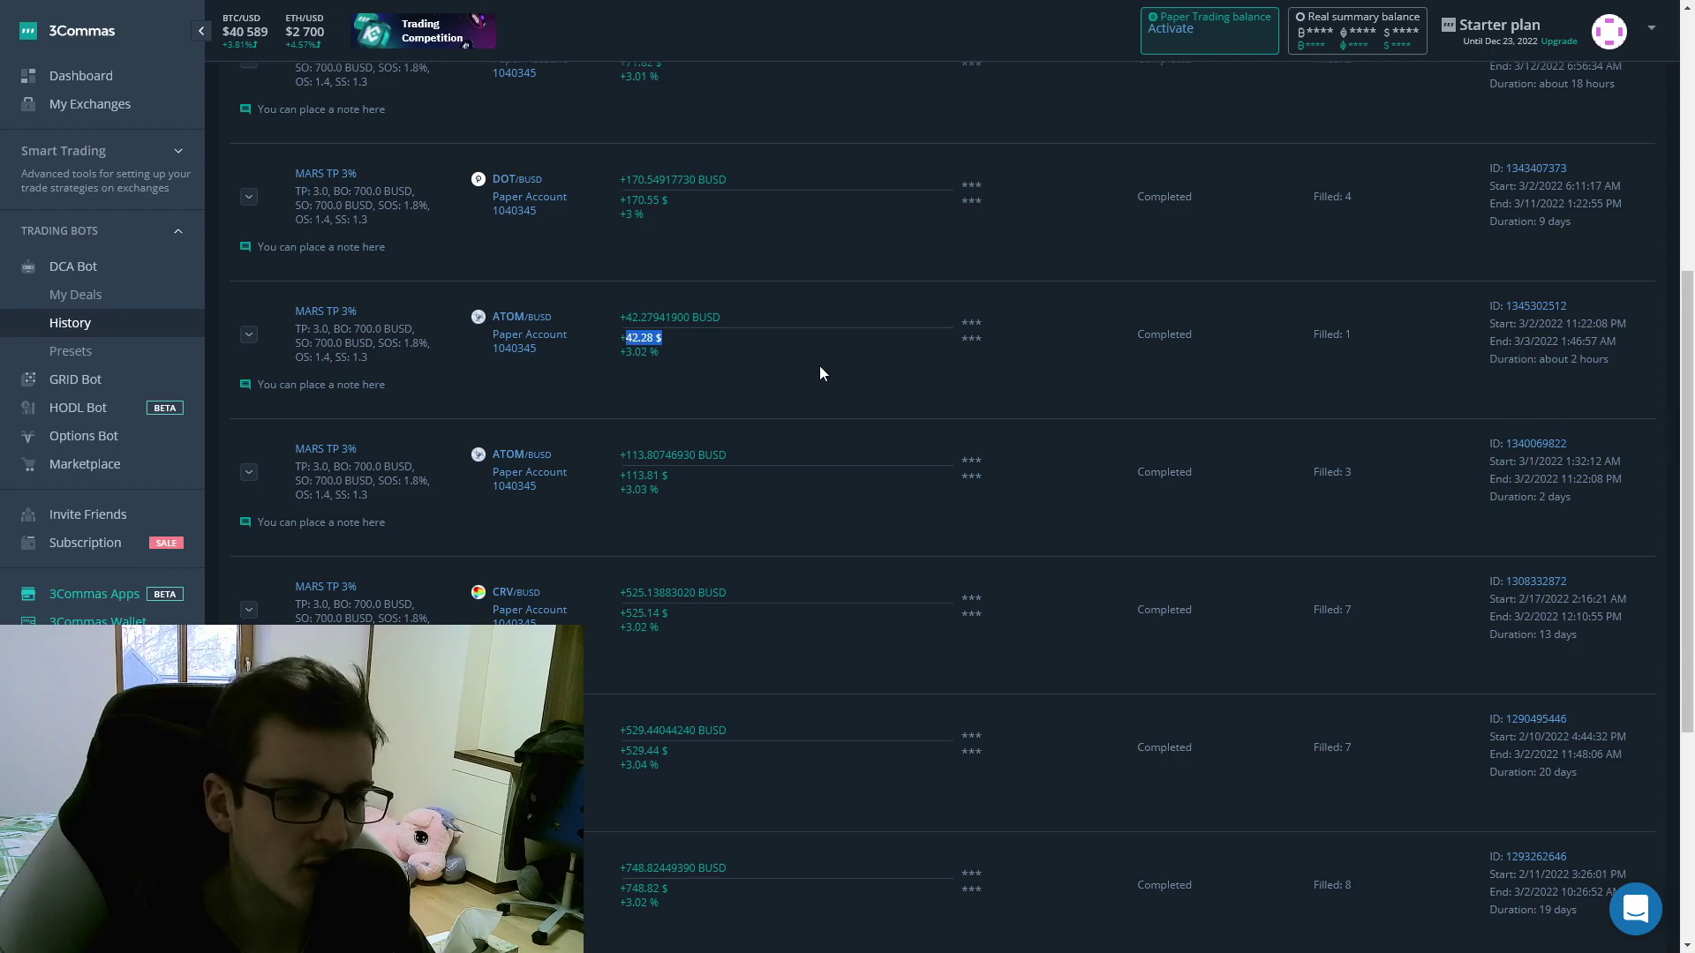
Compare the CRV deal's 13-day duration, 7 filled orders and 525.14 profit against ATOM's 42.28
scroll(919, 447, "down", 1)
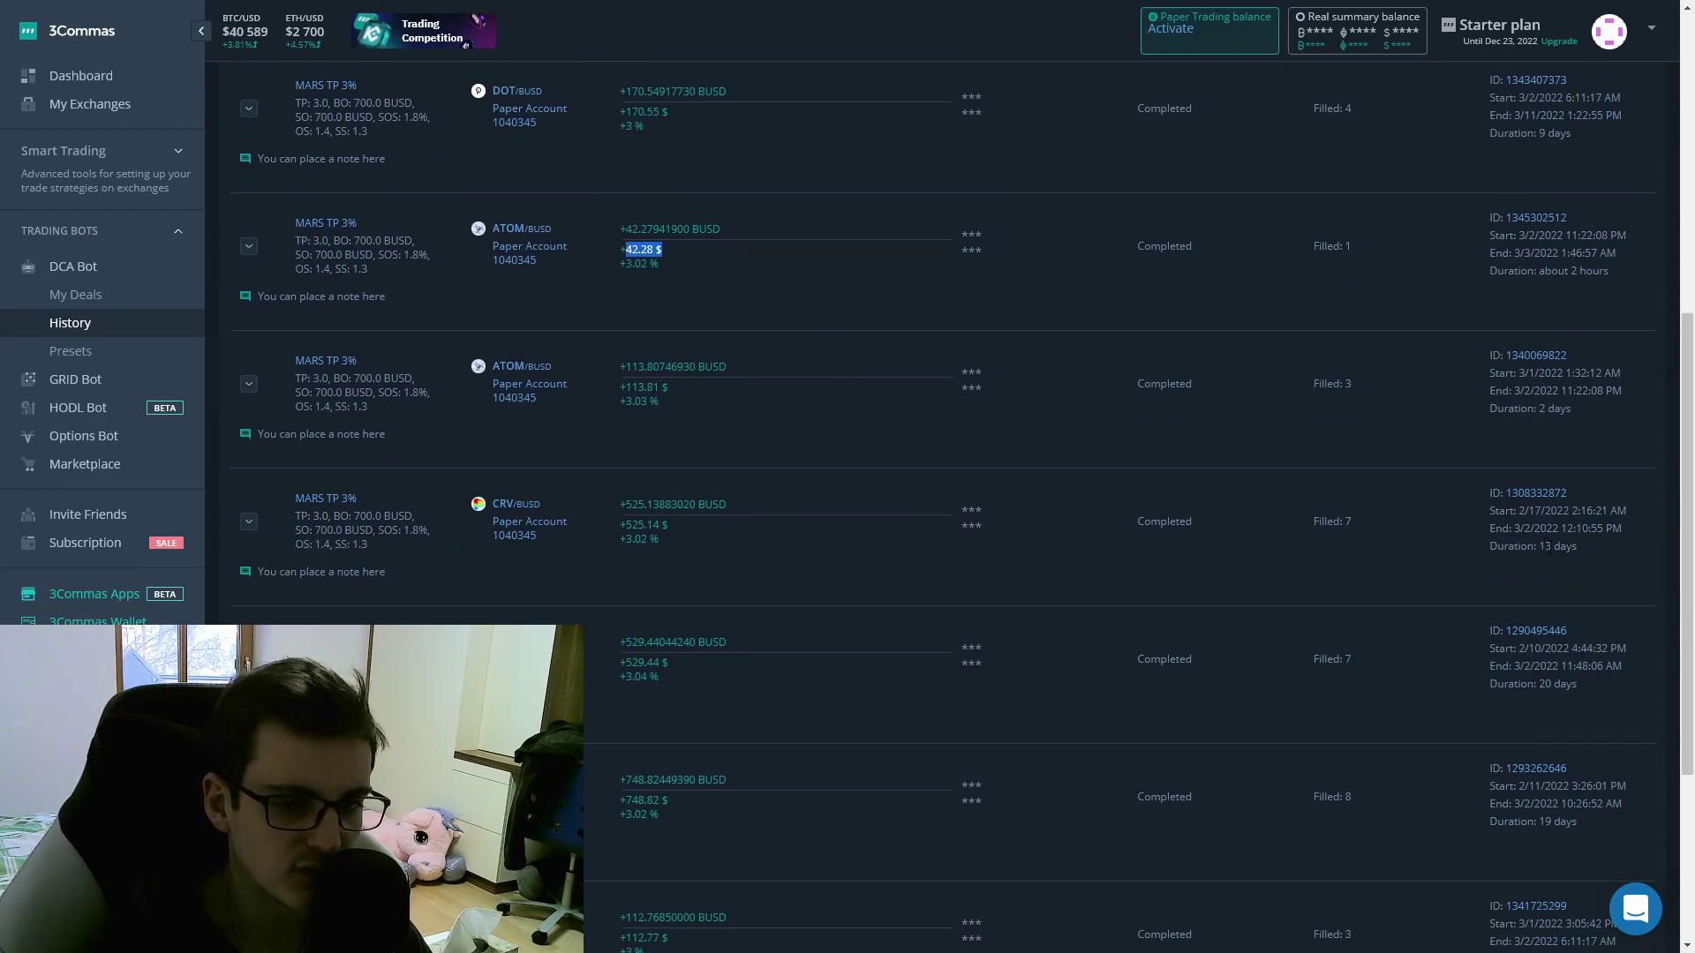
left_click_drag(1540, 546, 1545, 546)
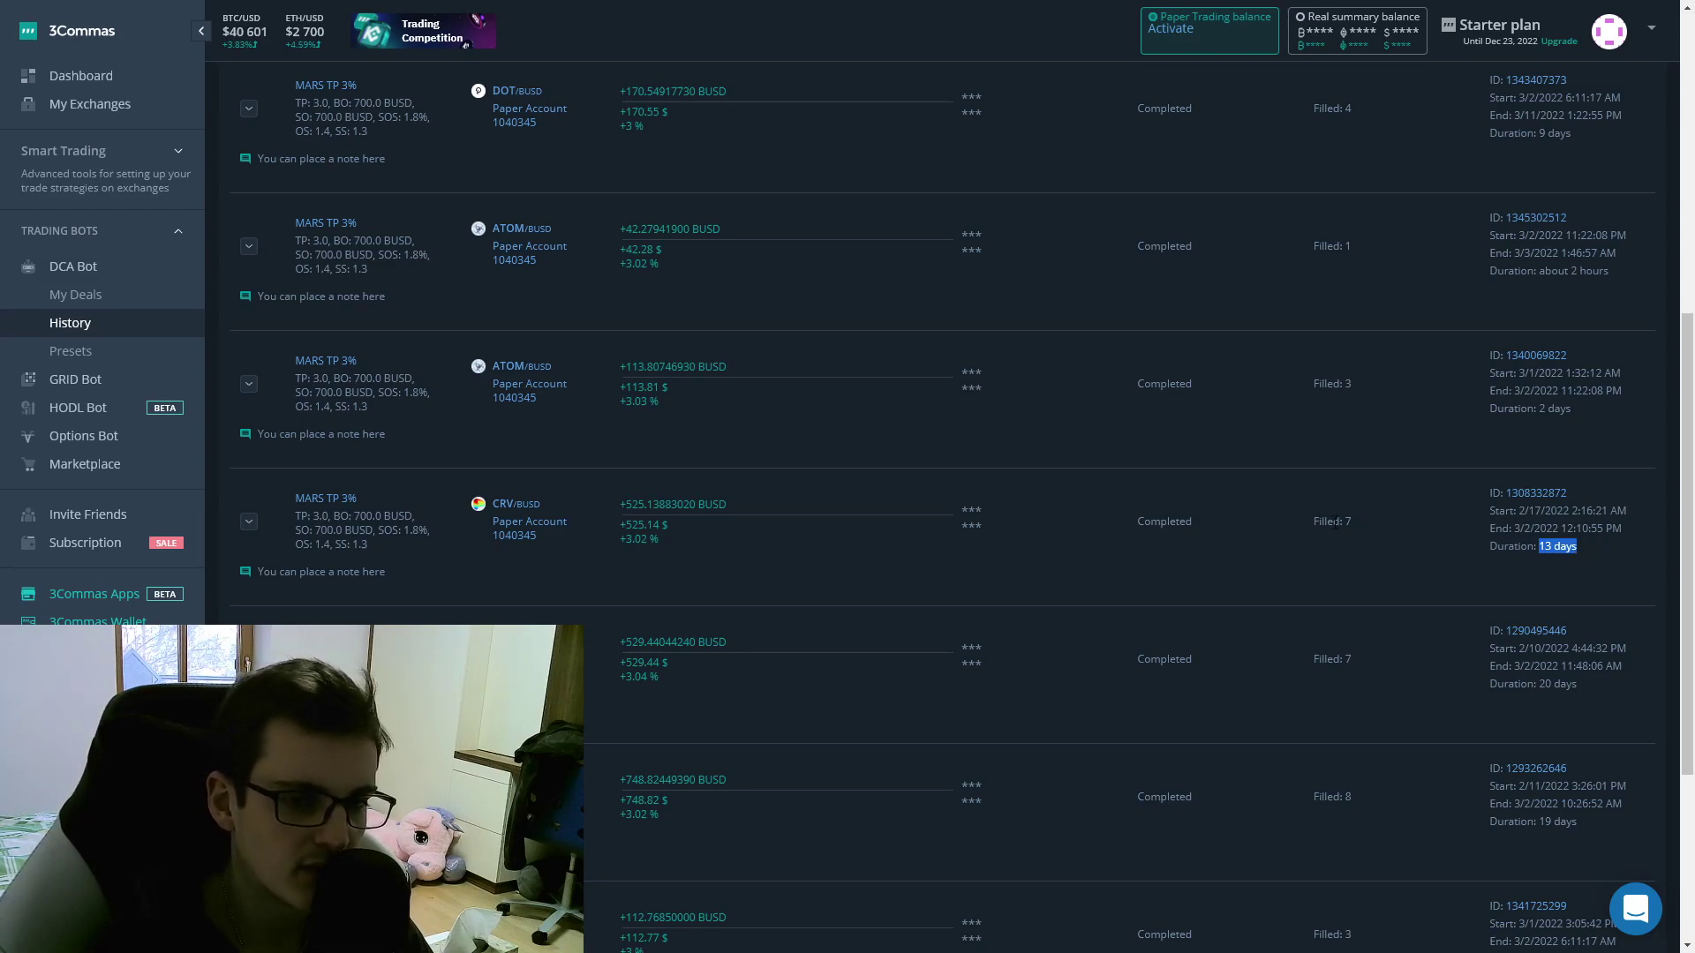
double_click(1348, 524)
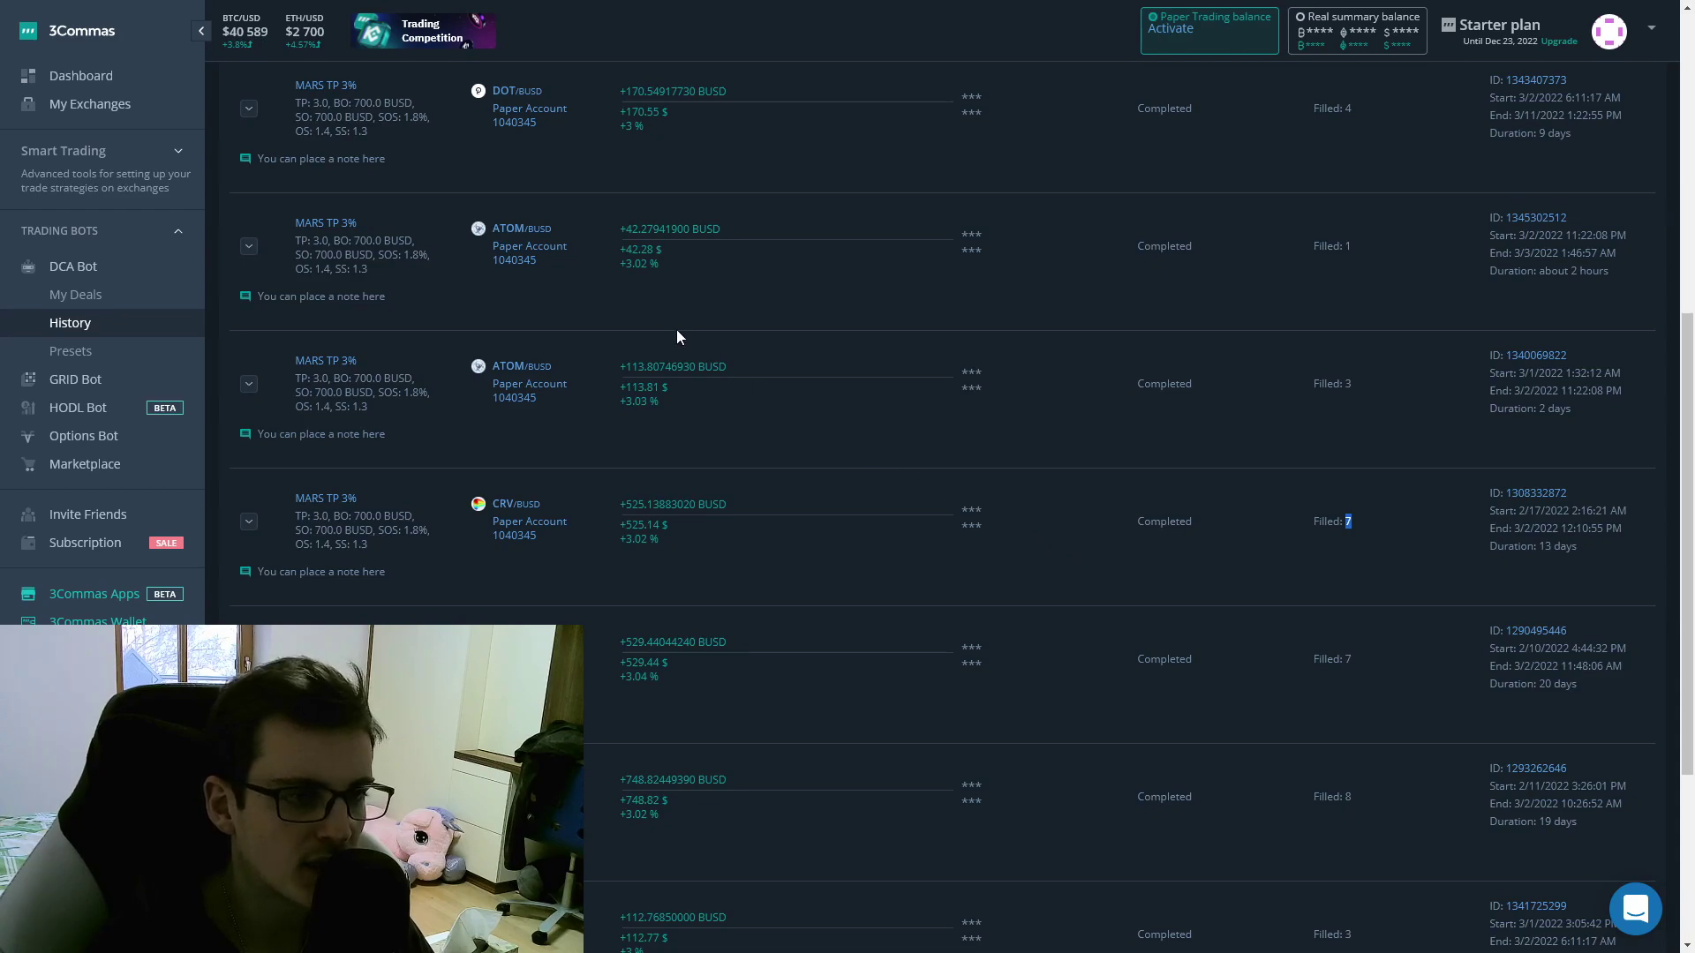
left_click_drag(626, 250, 656, 251)
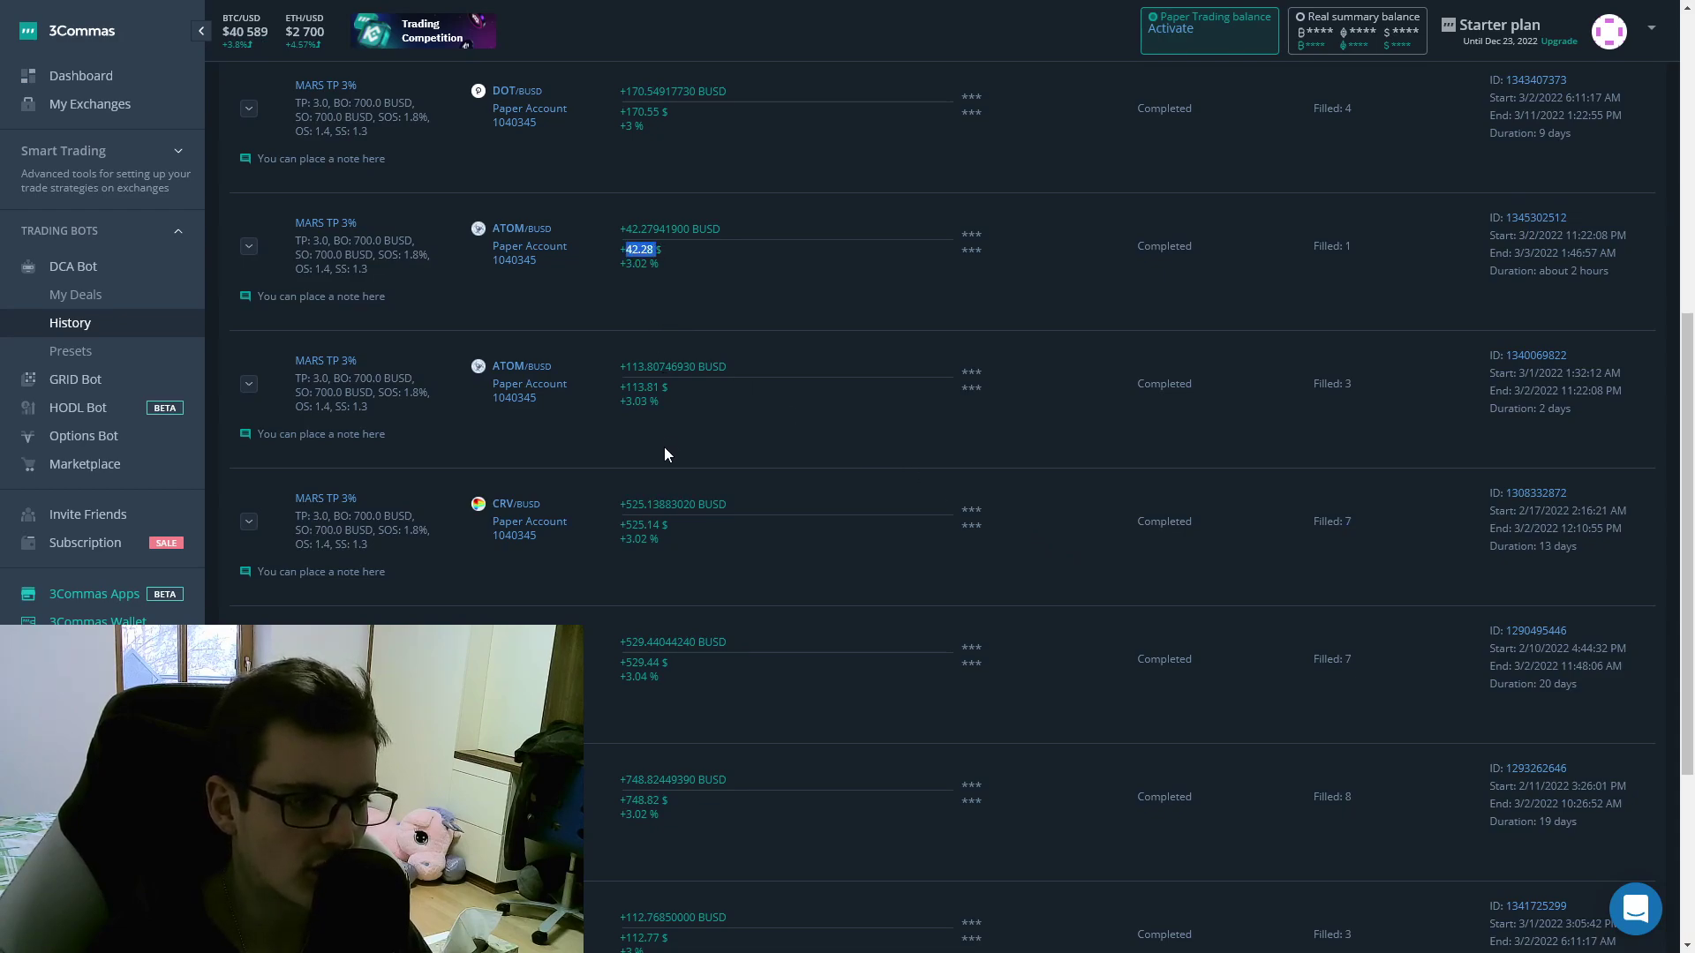
left_click_drag(626, 524, 659, 525)
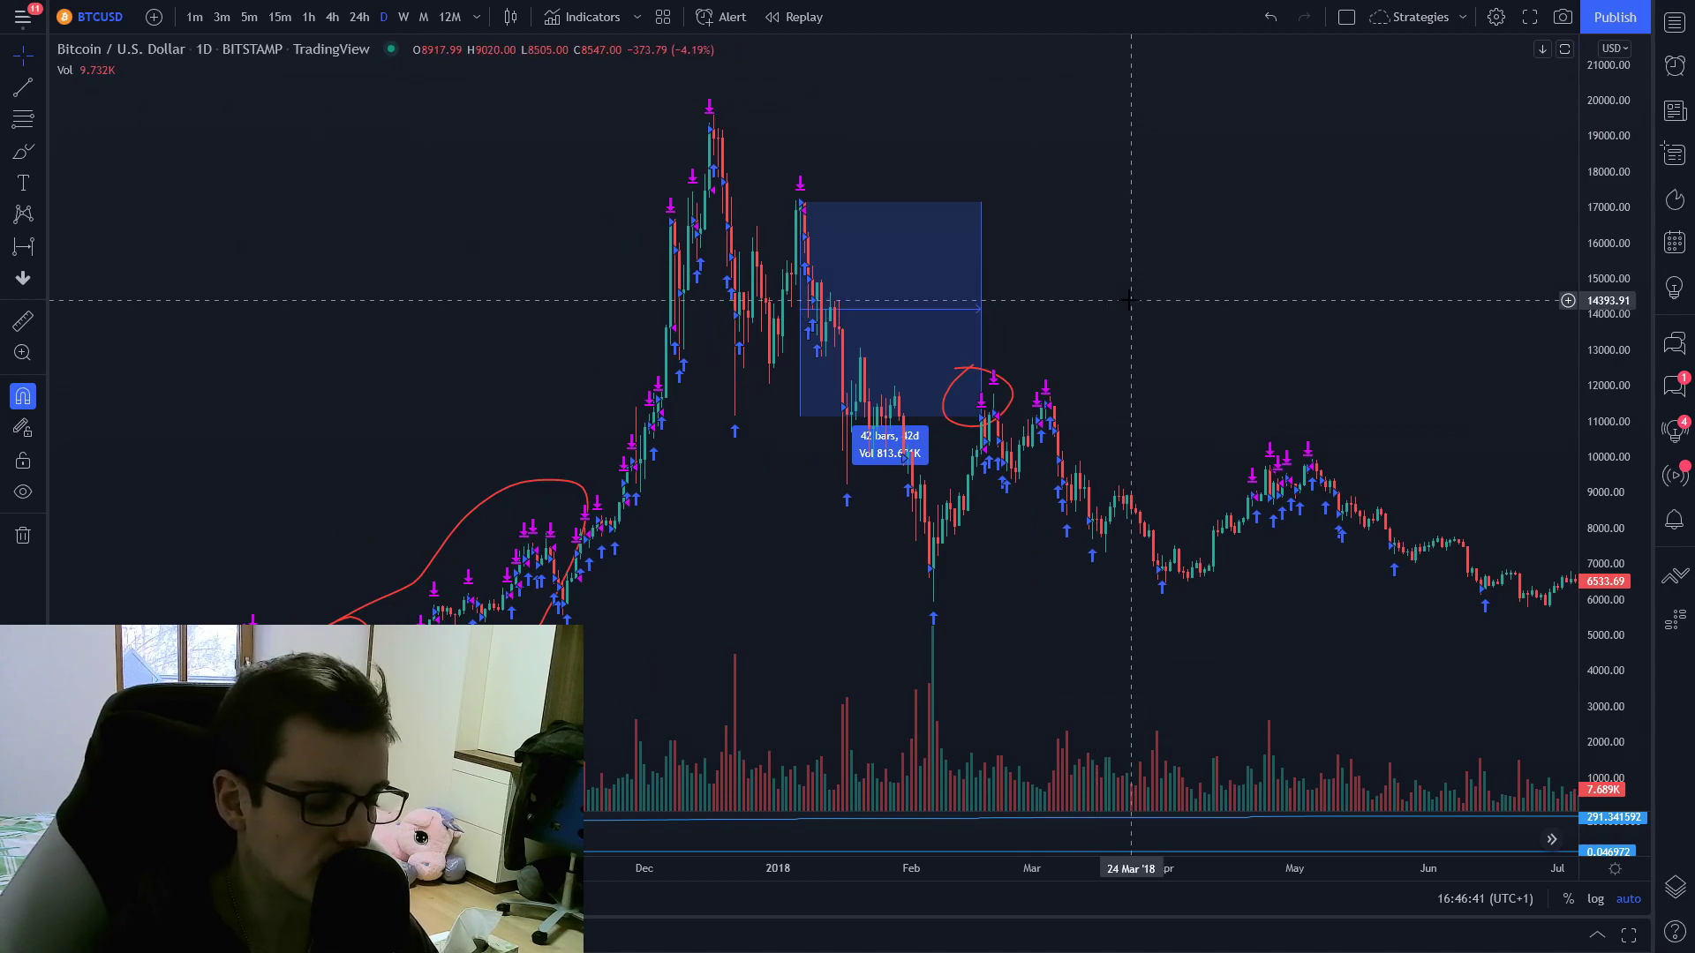
Load the Bitfinex DOGEUSD chart and pan to show June through March 2022
type("DOGEUSD")
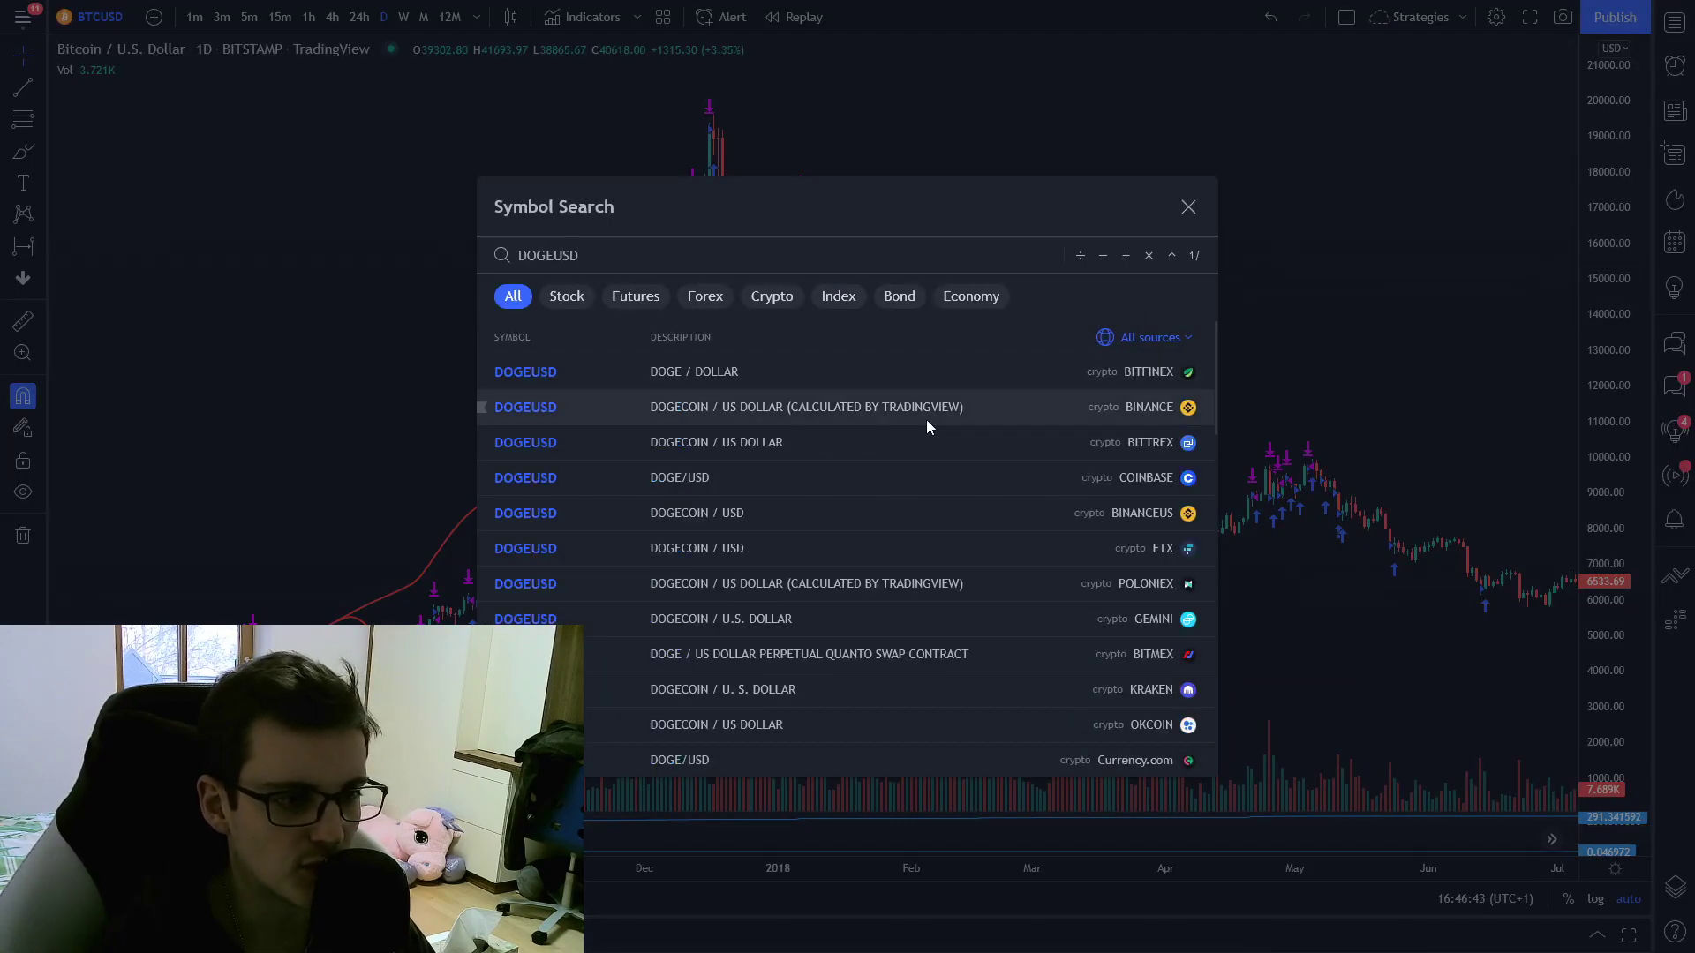
left_click(866, 374)
left_click_drag(599, 522, 295, 495)
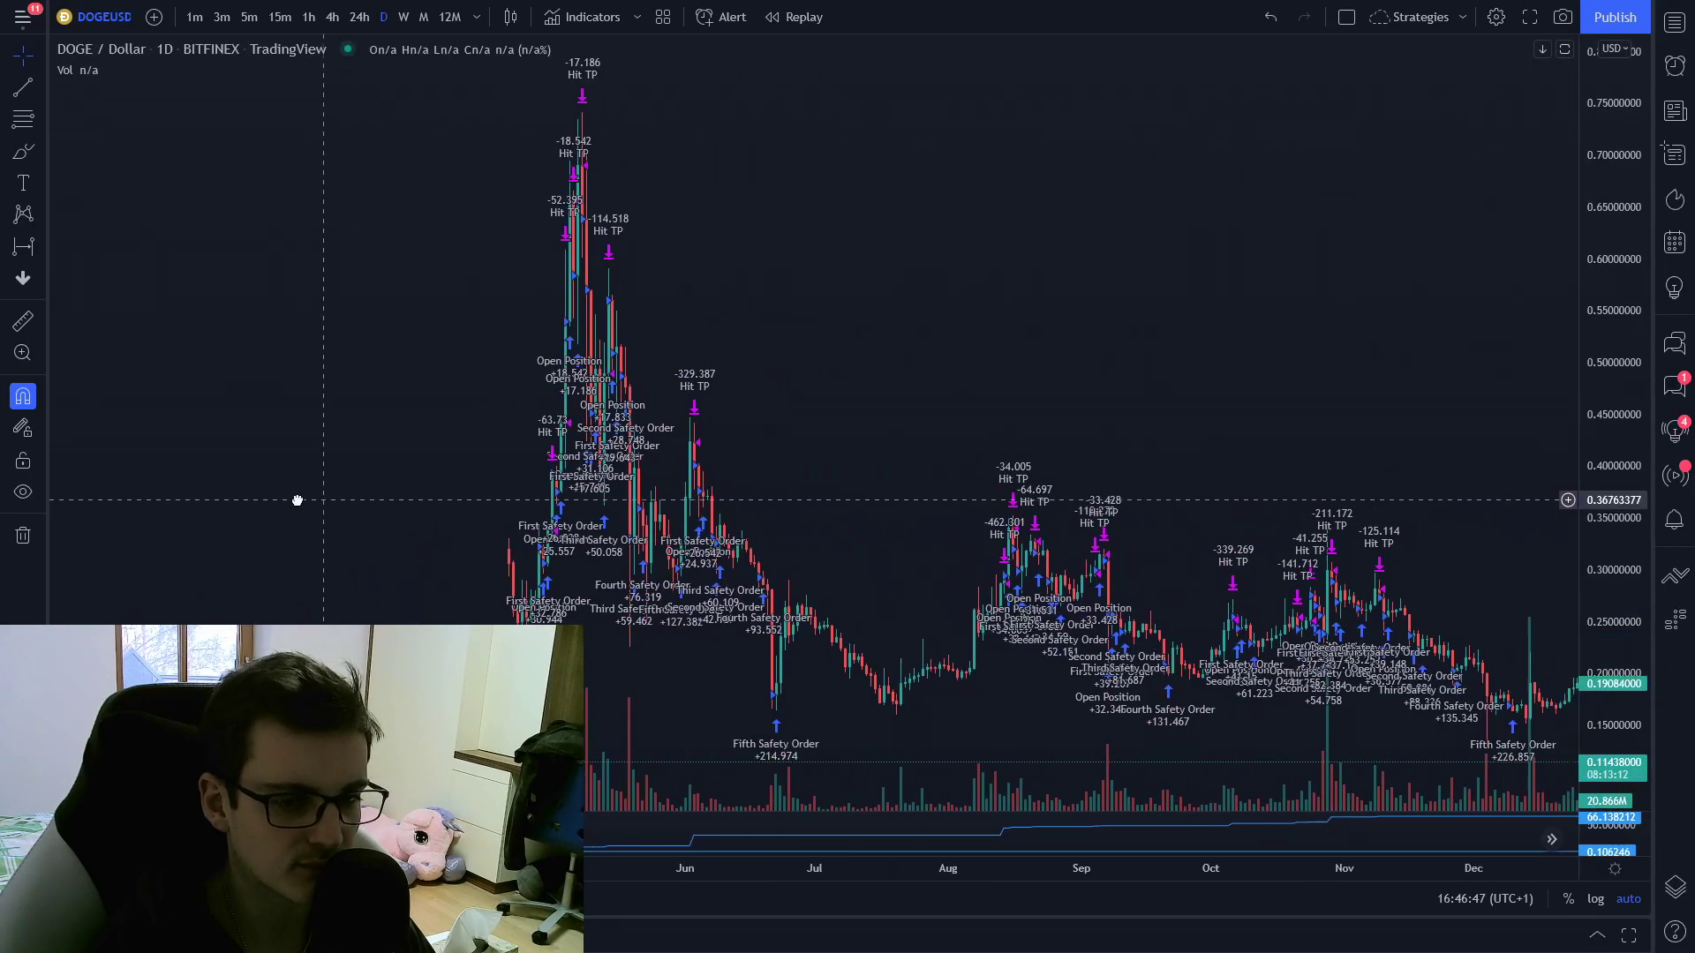
left_click_drag(1136, 424, 1020, 389)
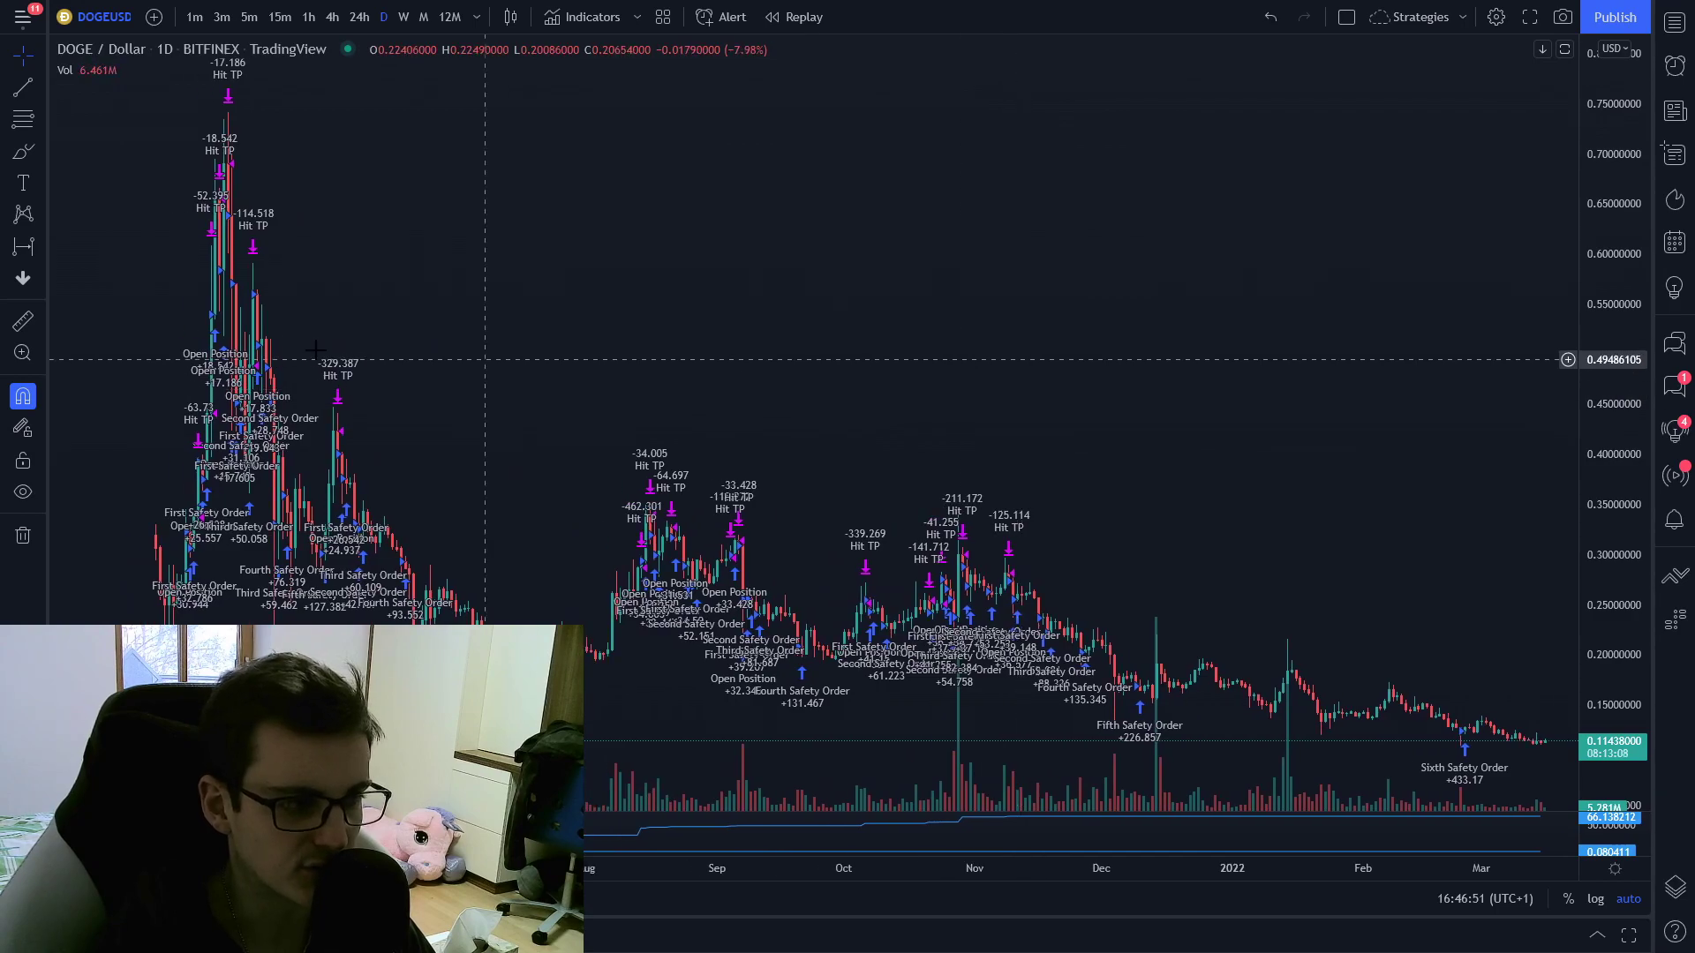
Measure DOGE's −0.20562 (−64.26%) price range from about 0.32 and show the backtest results
left_click(41, 246)
left_click(116, 390)
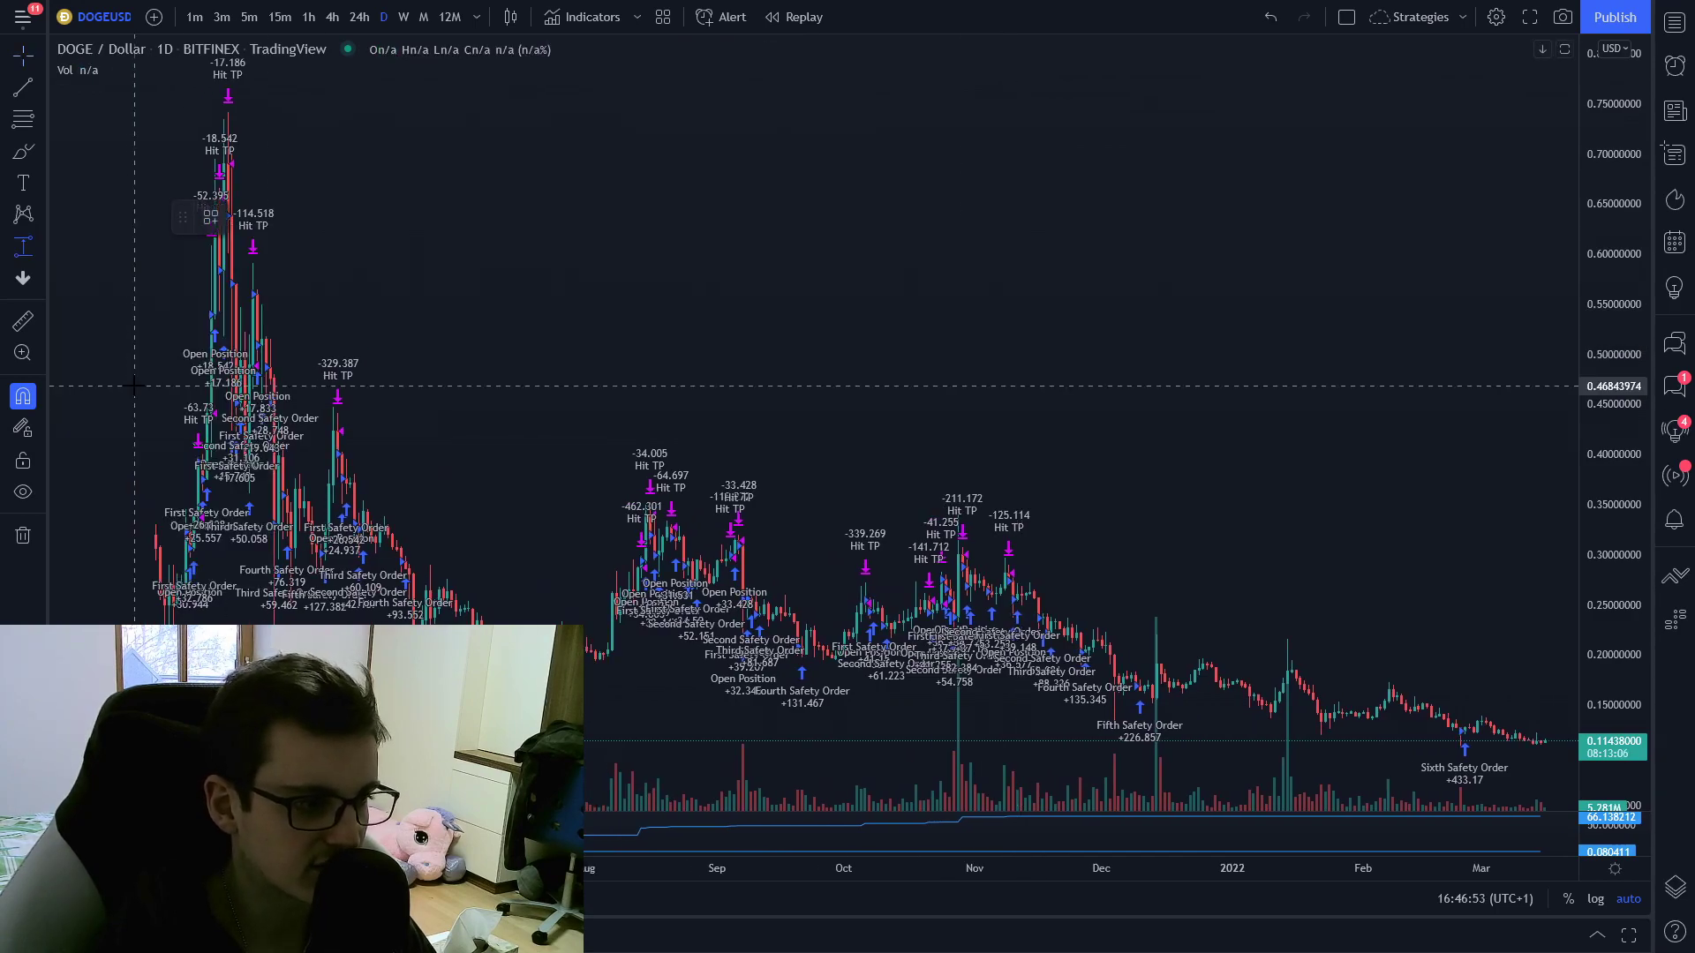
left_click(156, 535)
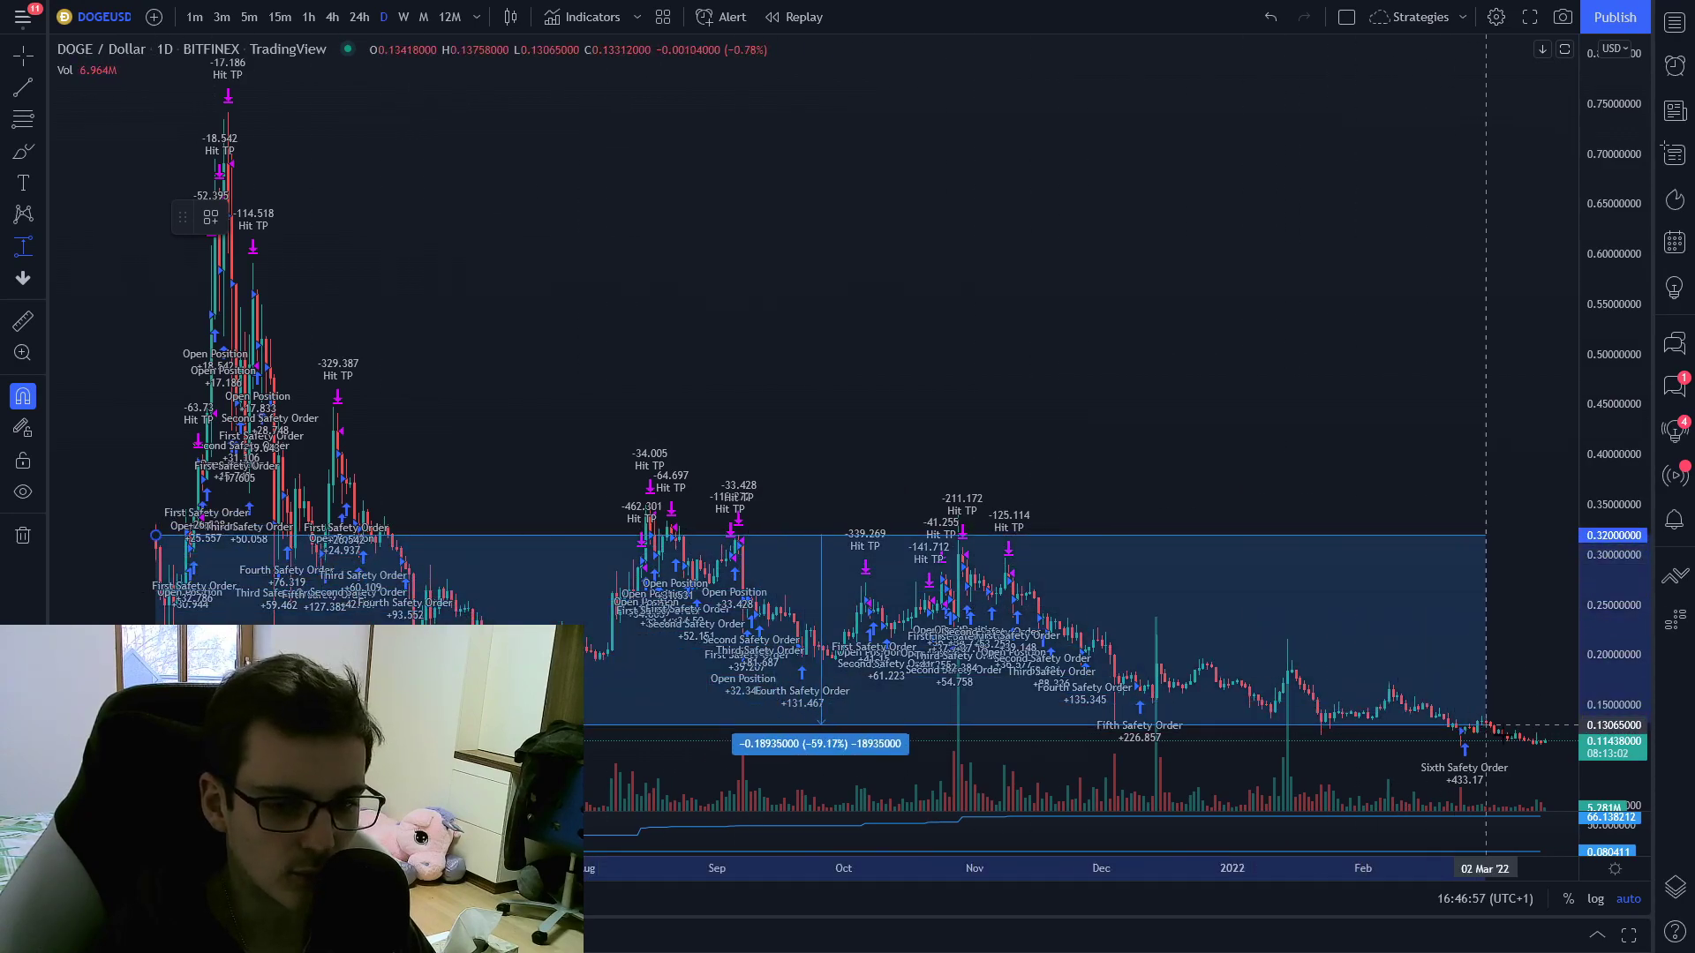
left_click(1544, 742)
left_click_drag(1324, 390, 1289, 384)
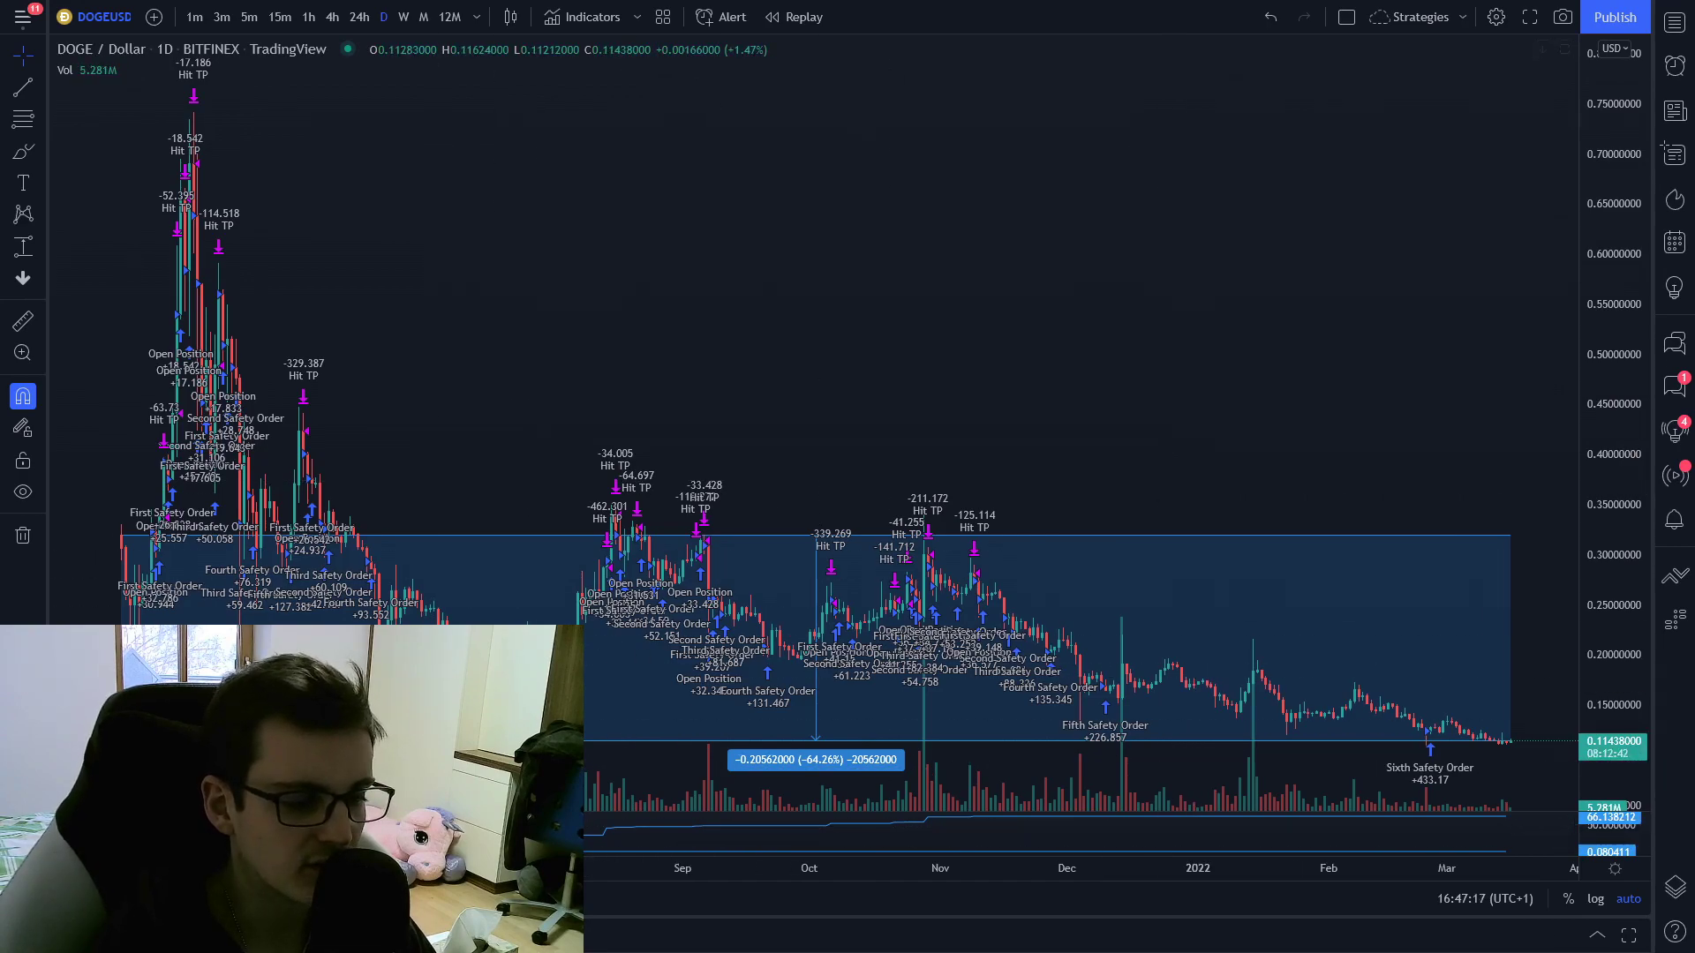
left_click(392, 934)
left_click(1351, 665)
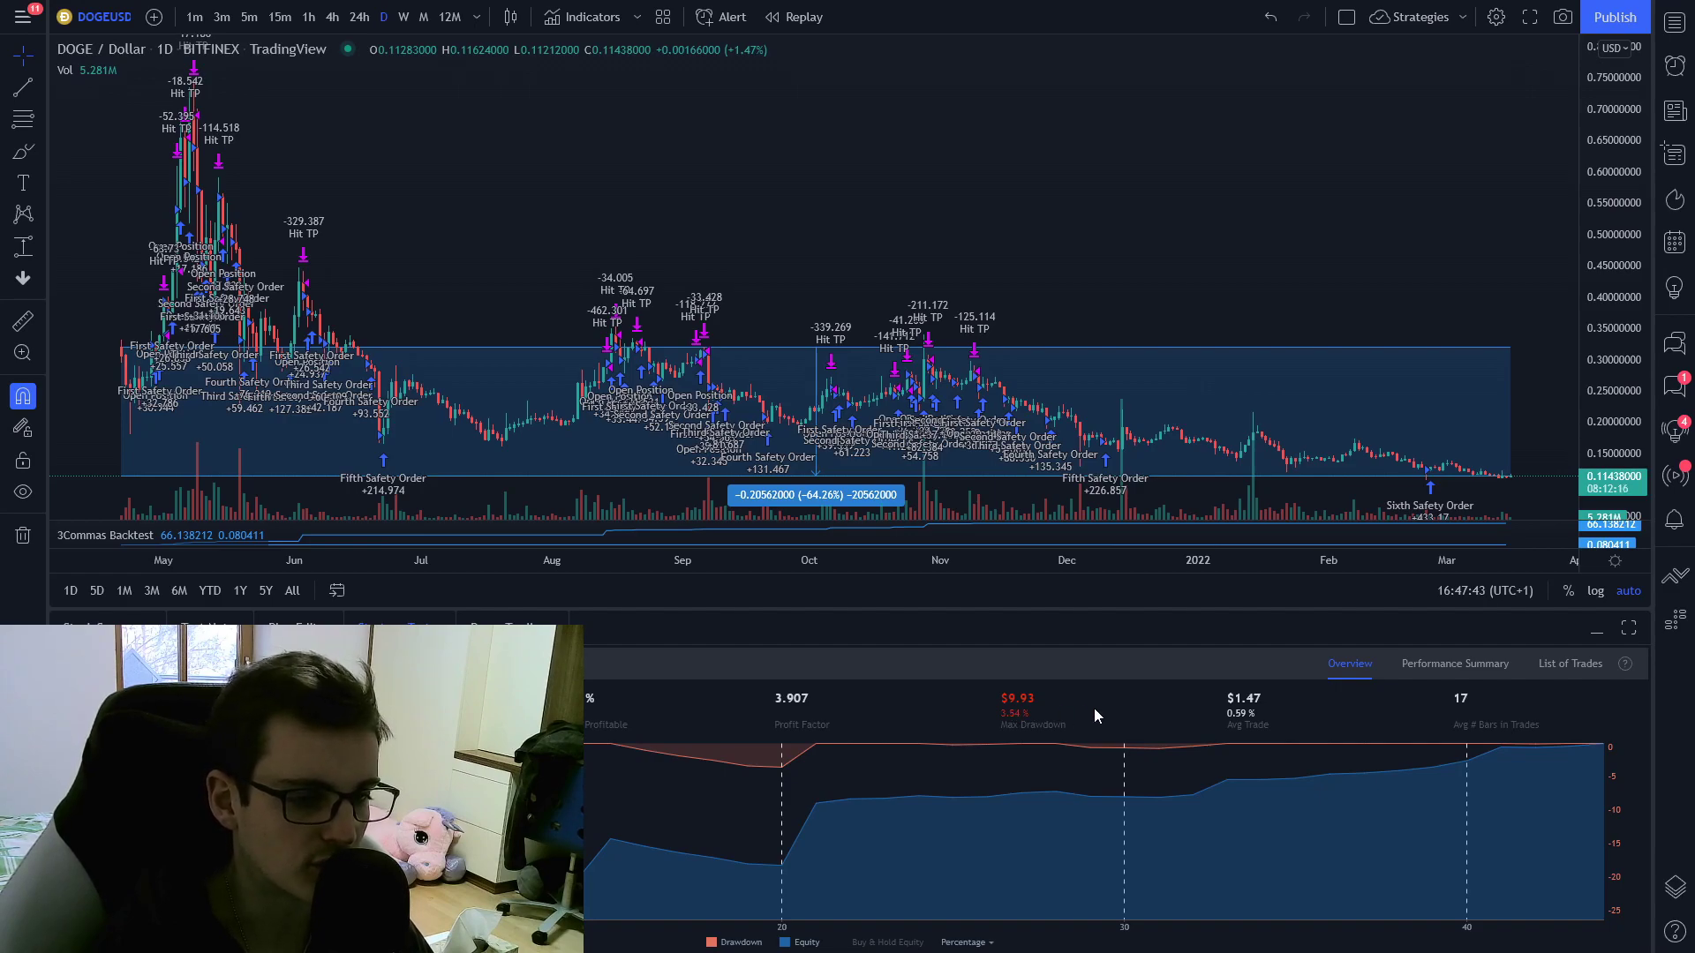
left_click(1434, 666)
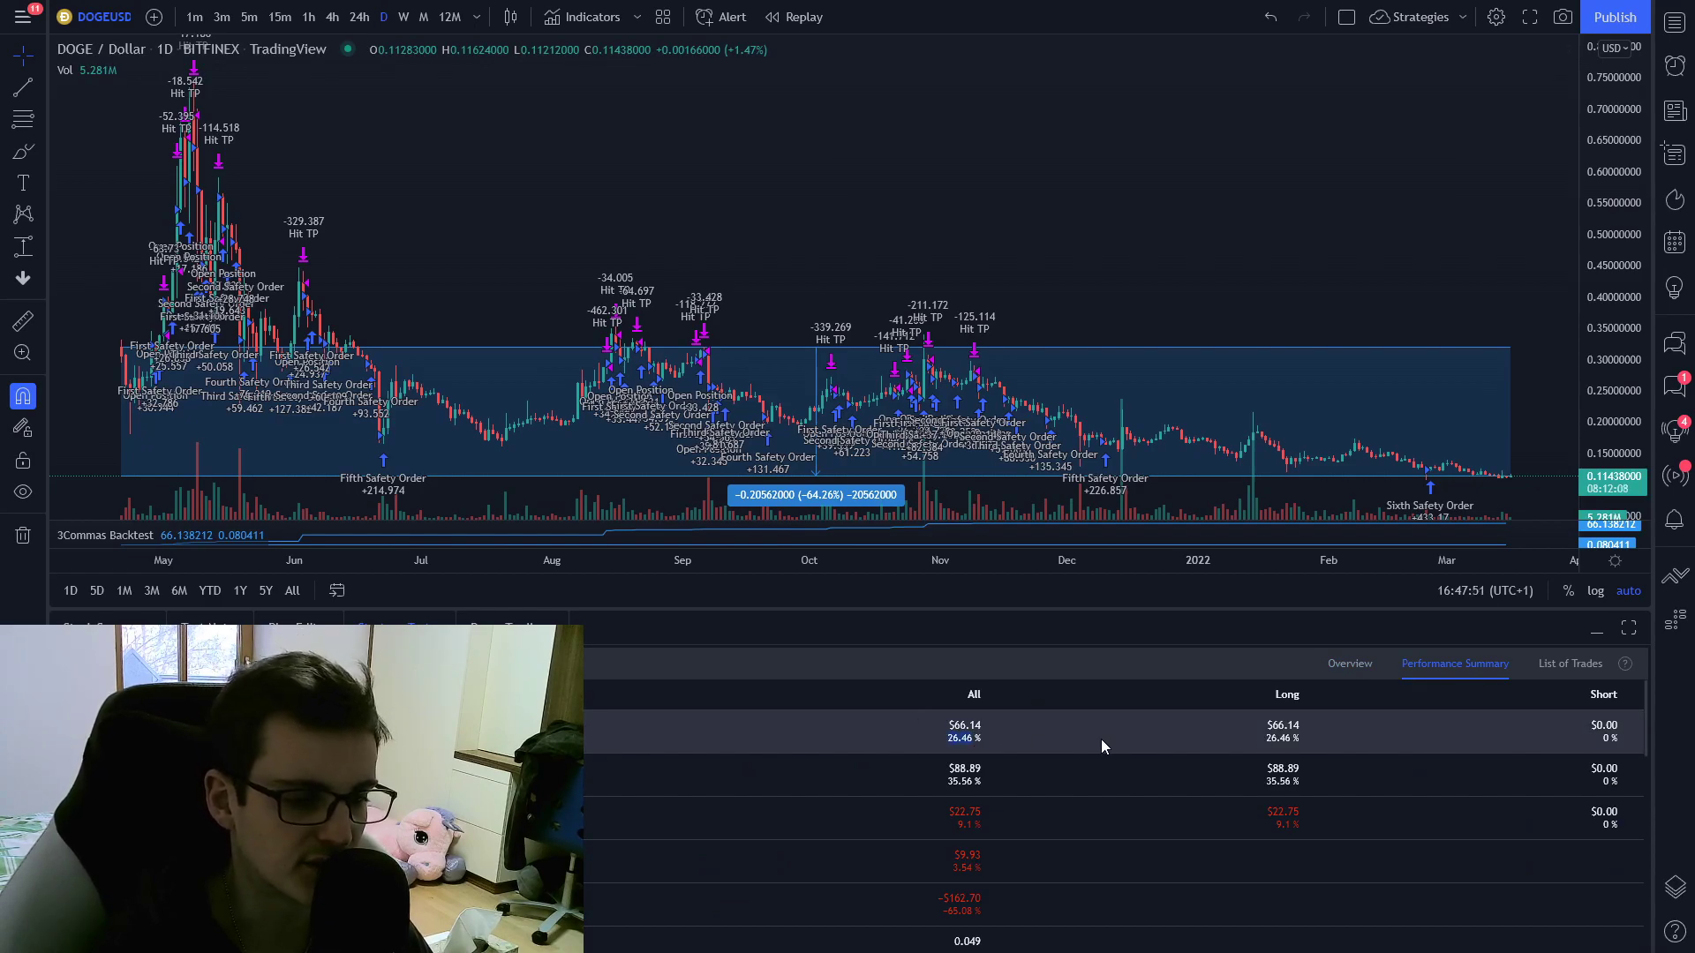
left_click(1594, 627)
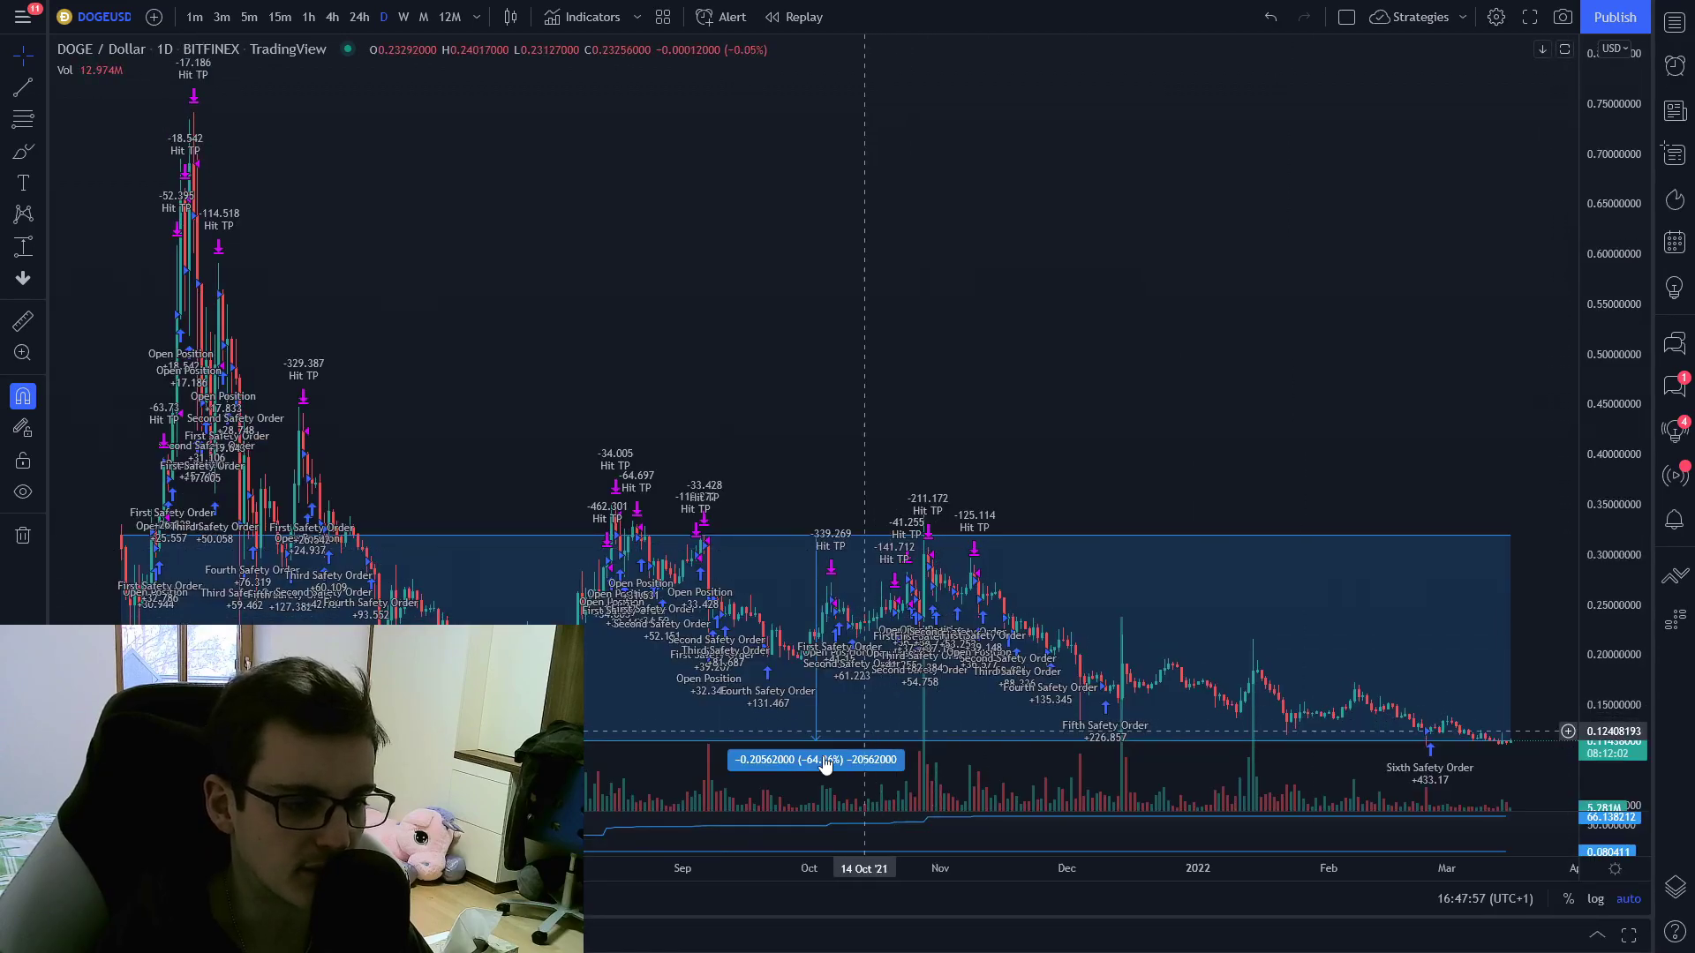